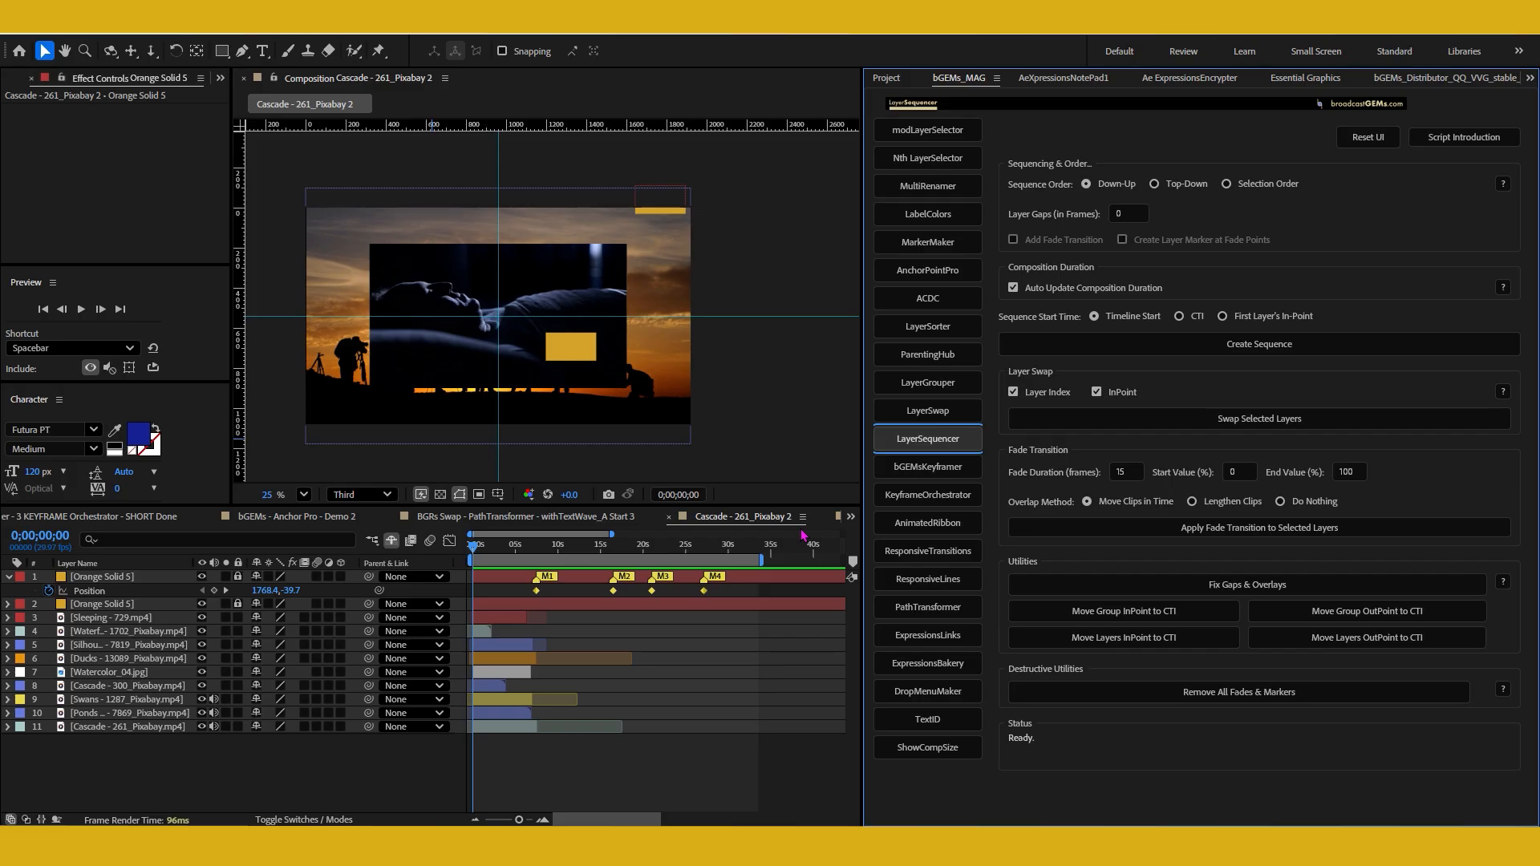
Select all nine unlocked footage layers in the Cascade - 261_Pixabay 2 composition
left_click(724, 393)
key("h")
left_click_drag(723, 386, 785, 372)
key("v")
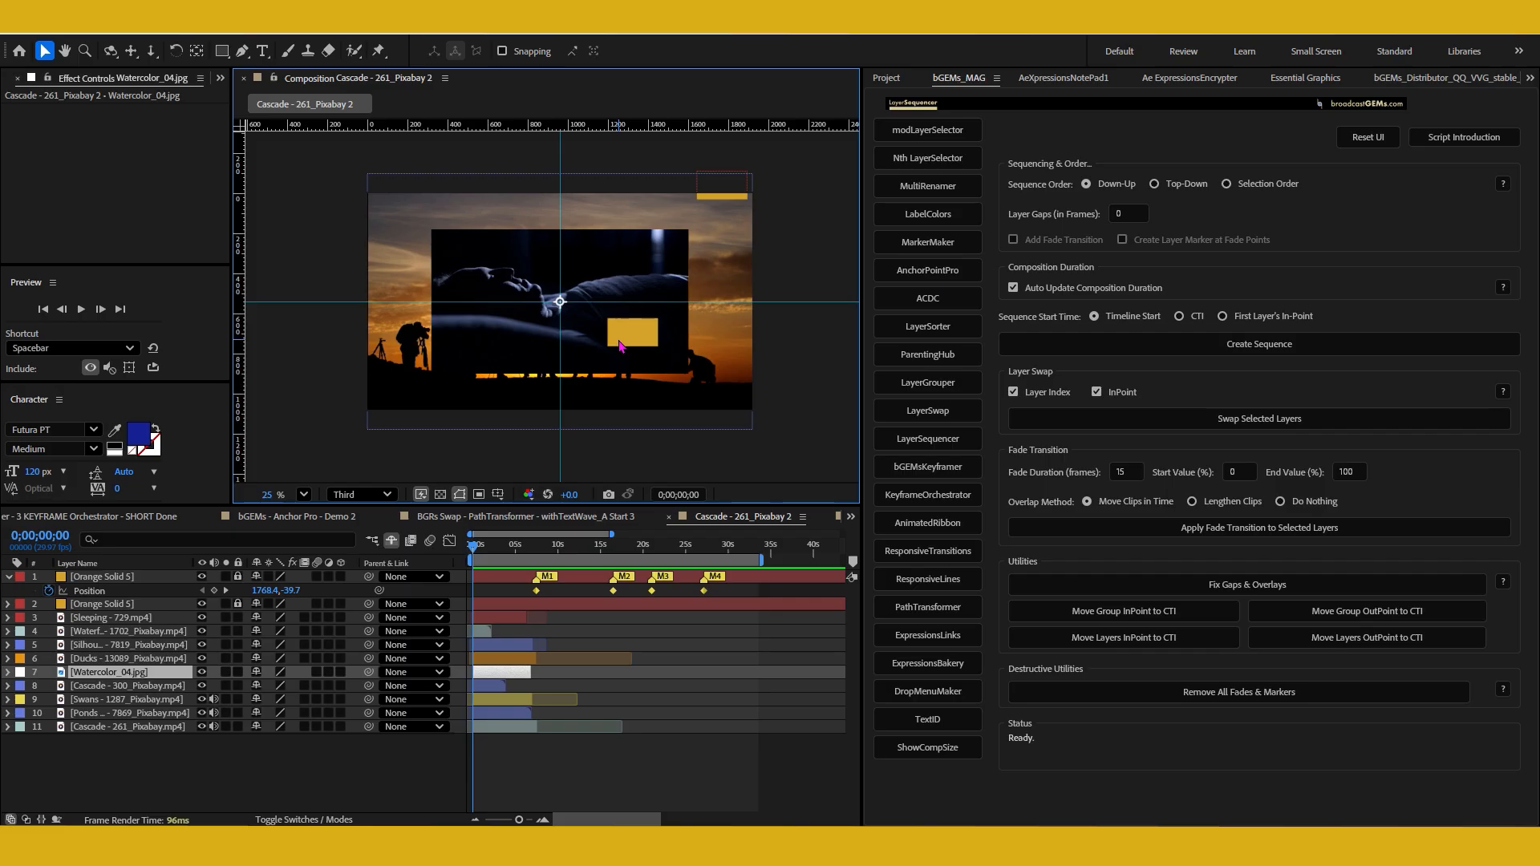
left_click(422, 770)
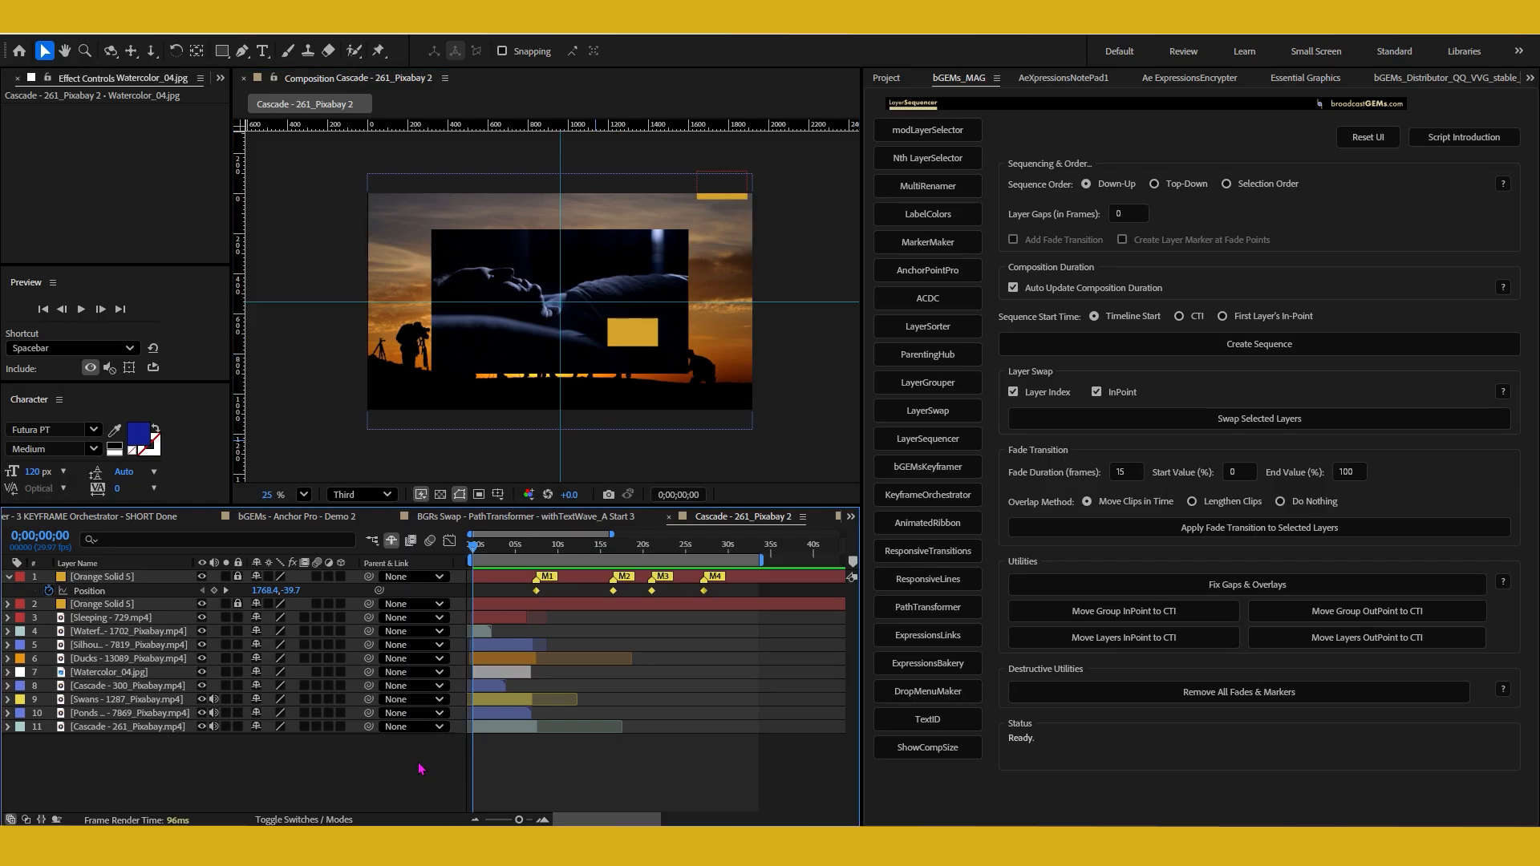
key("ctrl+a")
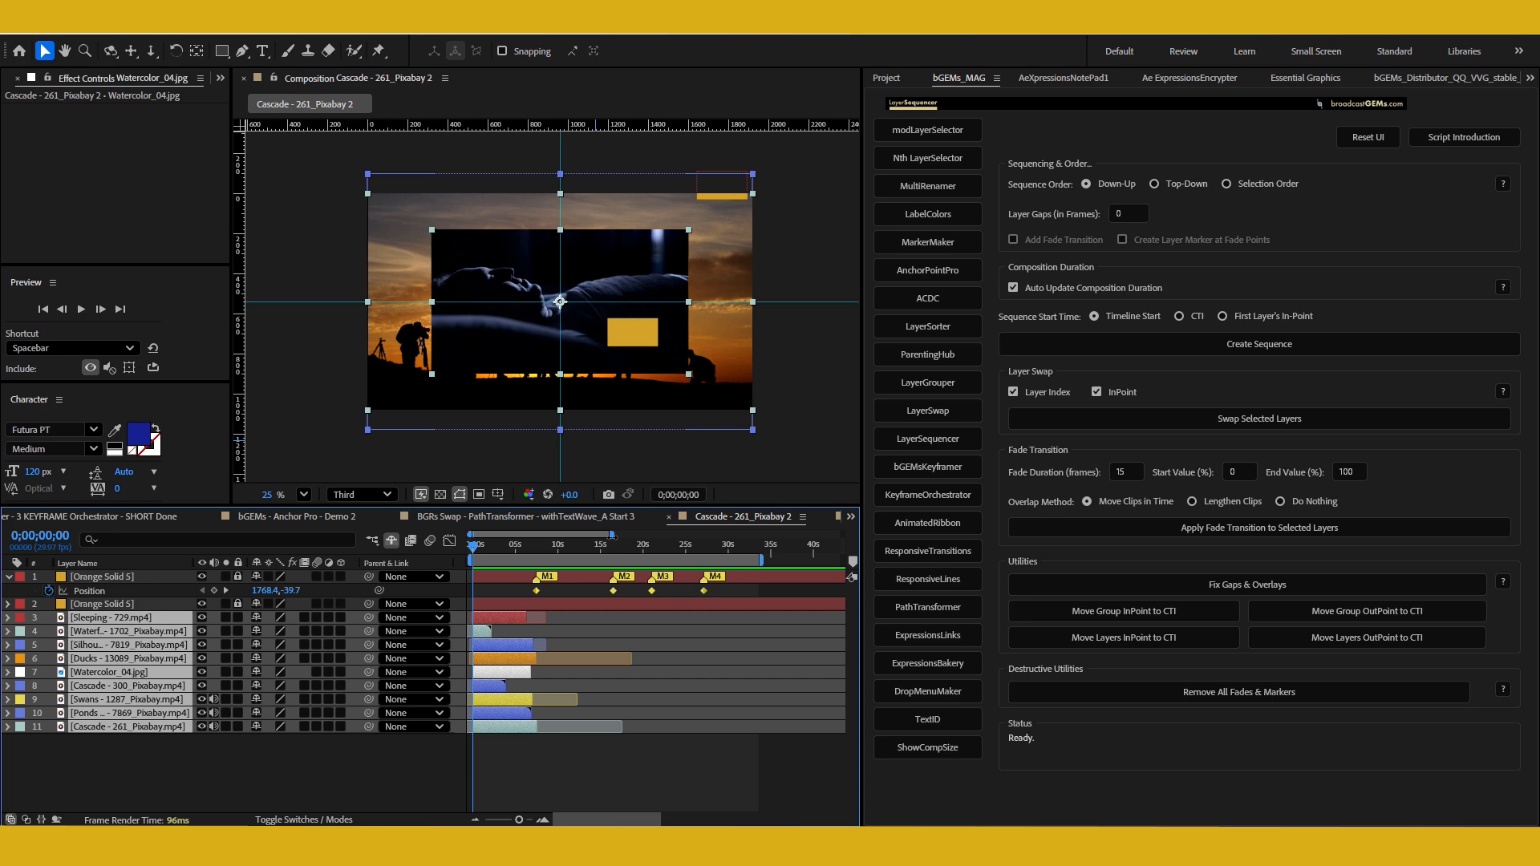
Shorten the composition duration to 0;00;26;14 in the composition settings
left_click(614, 550)
left_click_drag(615, 538, 956, 511)
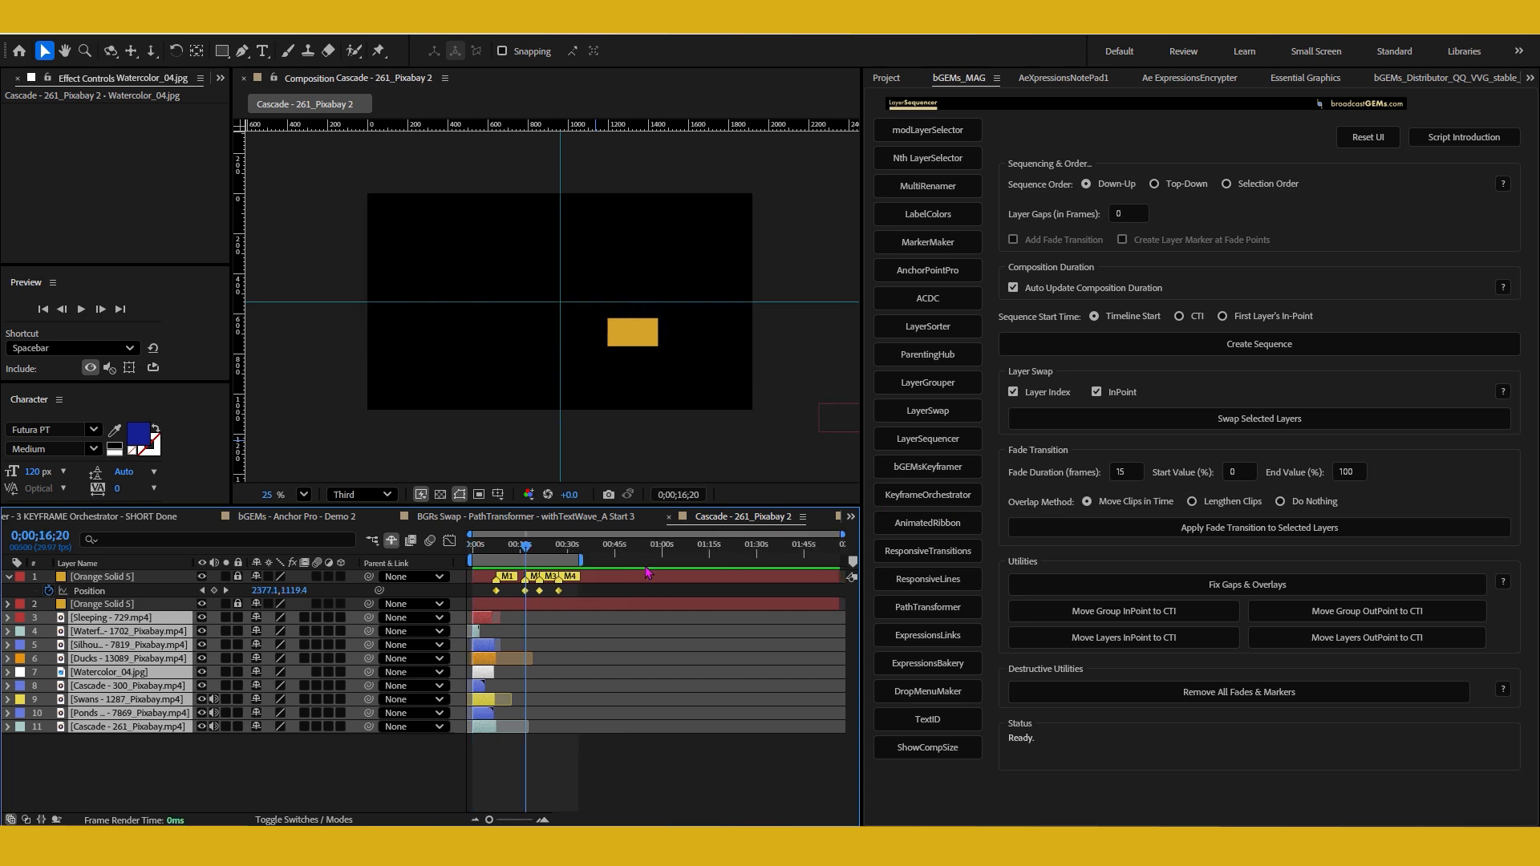
key("ctrl+k")
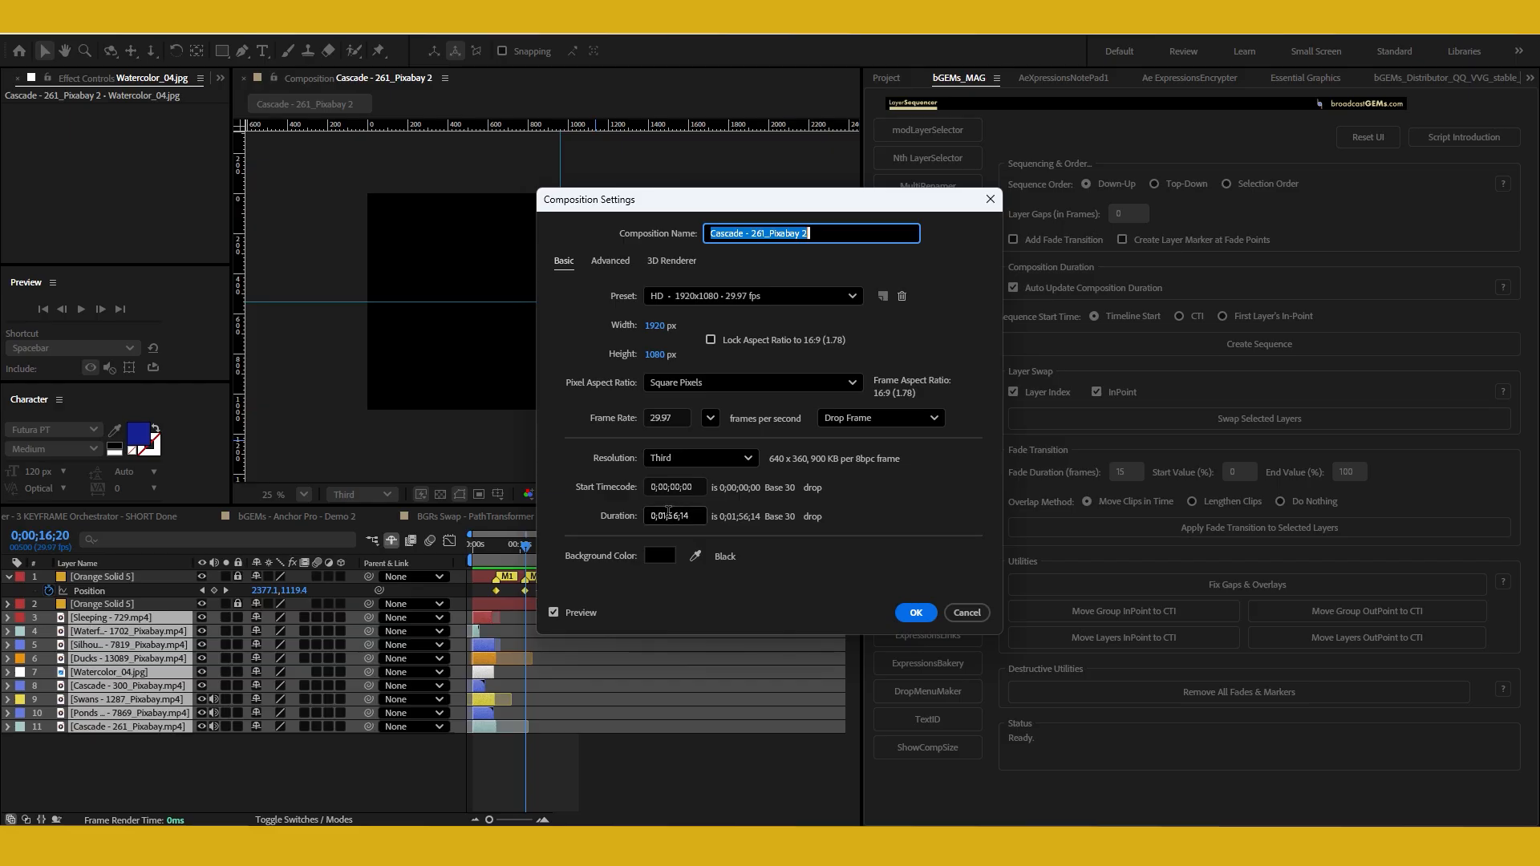
left_click(672, 515)
key("BackSpace")
key("BackSpace")
key("BackSpace")
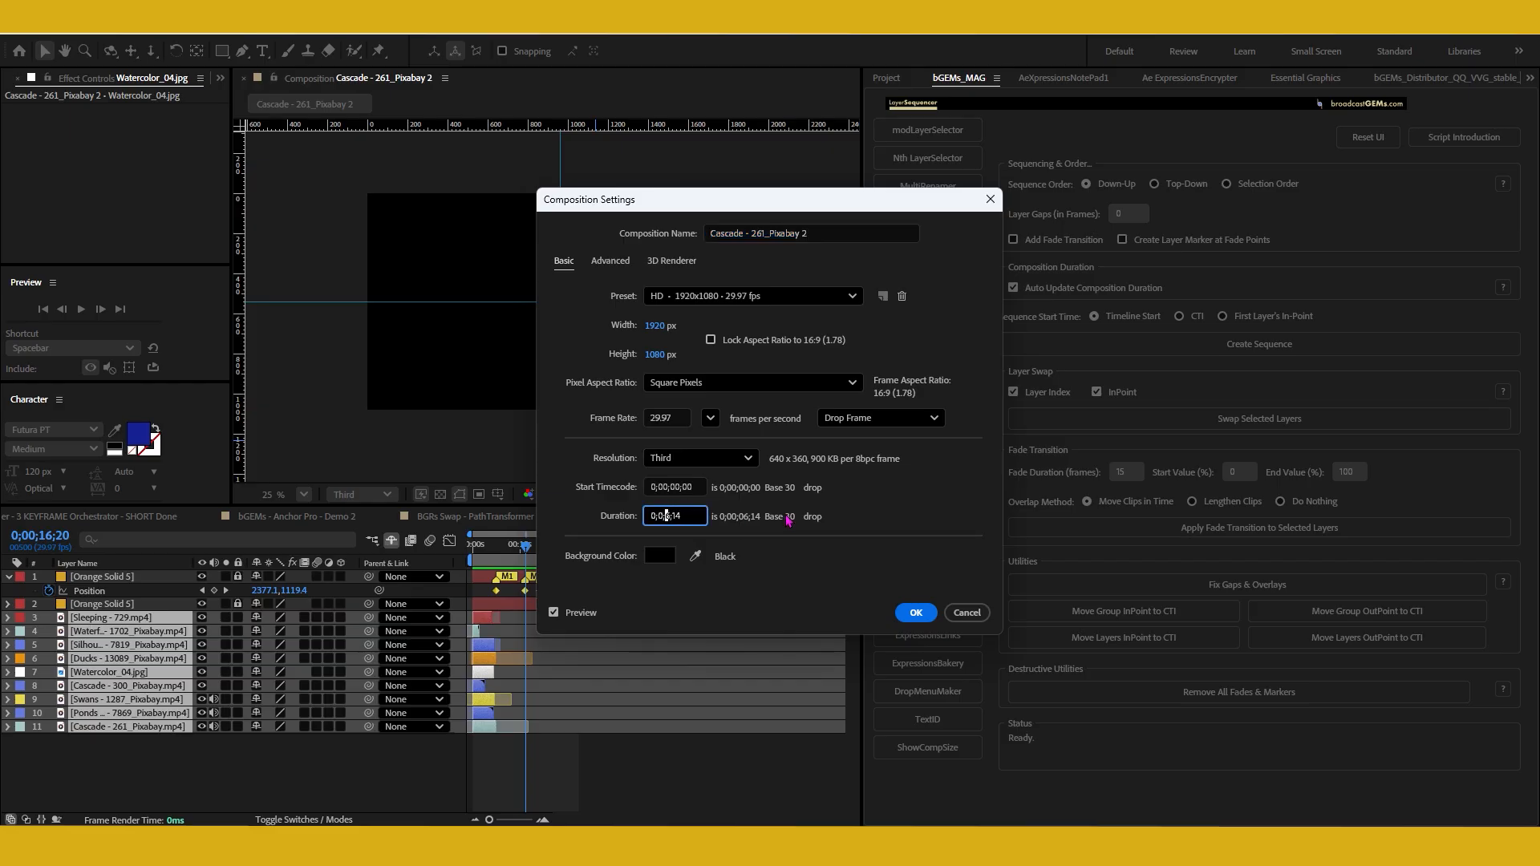
type("2")
left_click(915, 612)
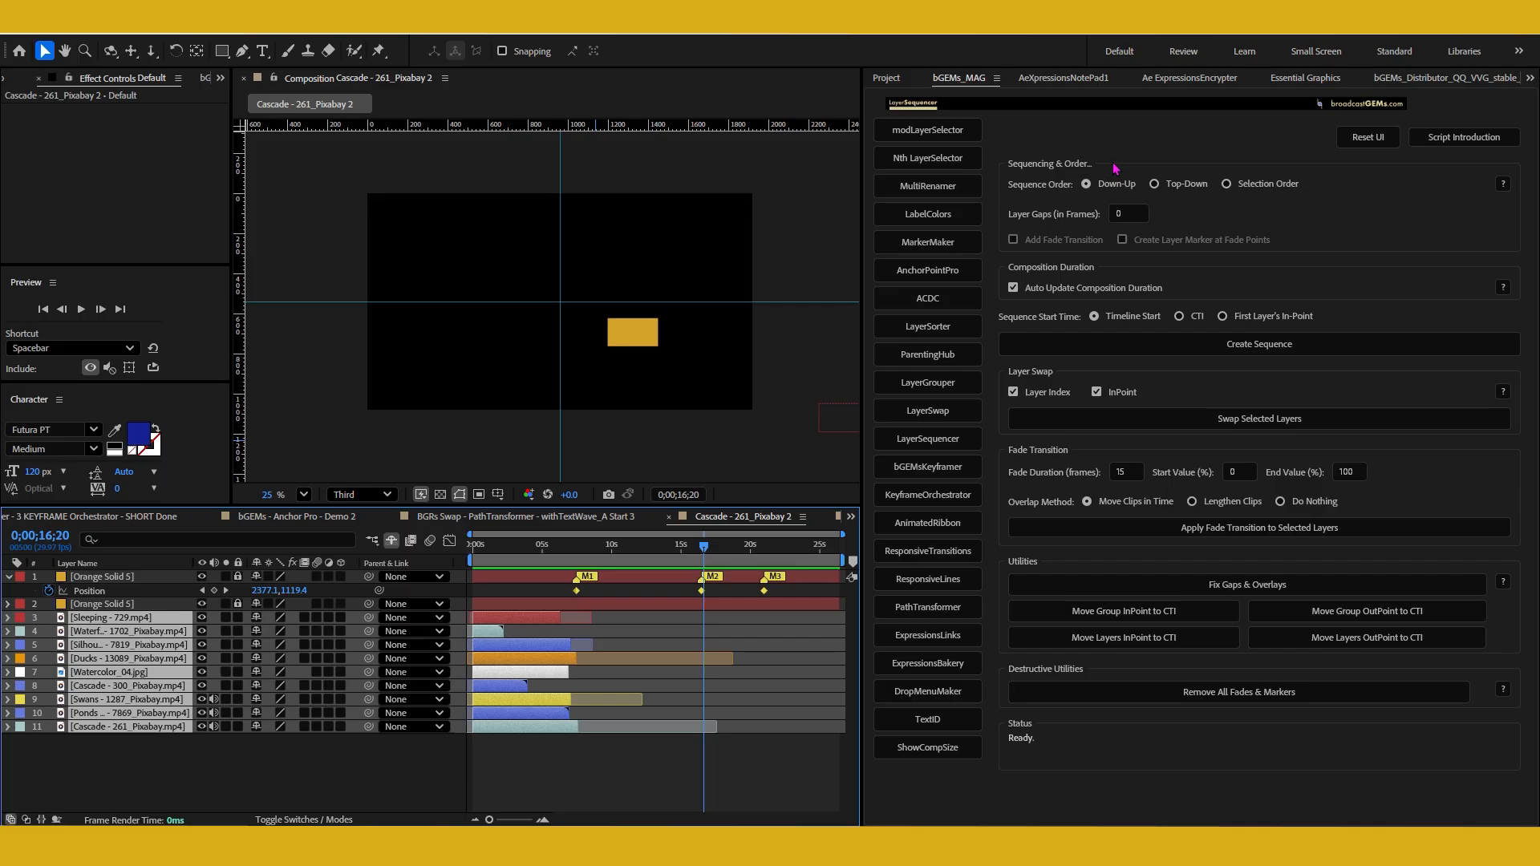
Set the layer gap to -25 frames and enable fade transitions with layer markers at the fade points
left_click(1134, 213)
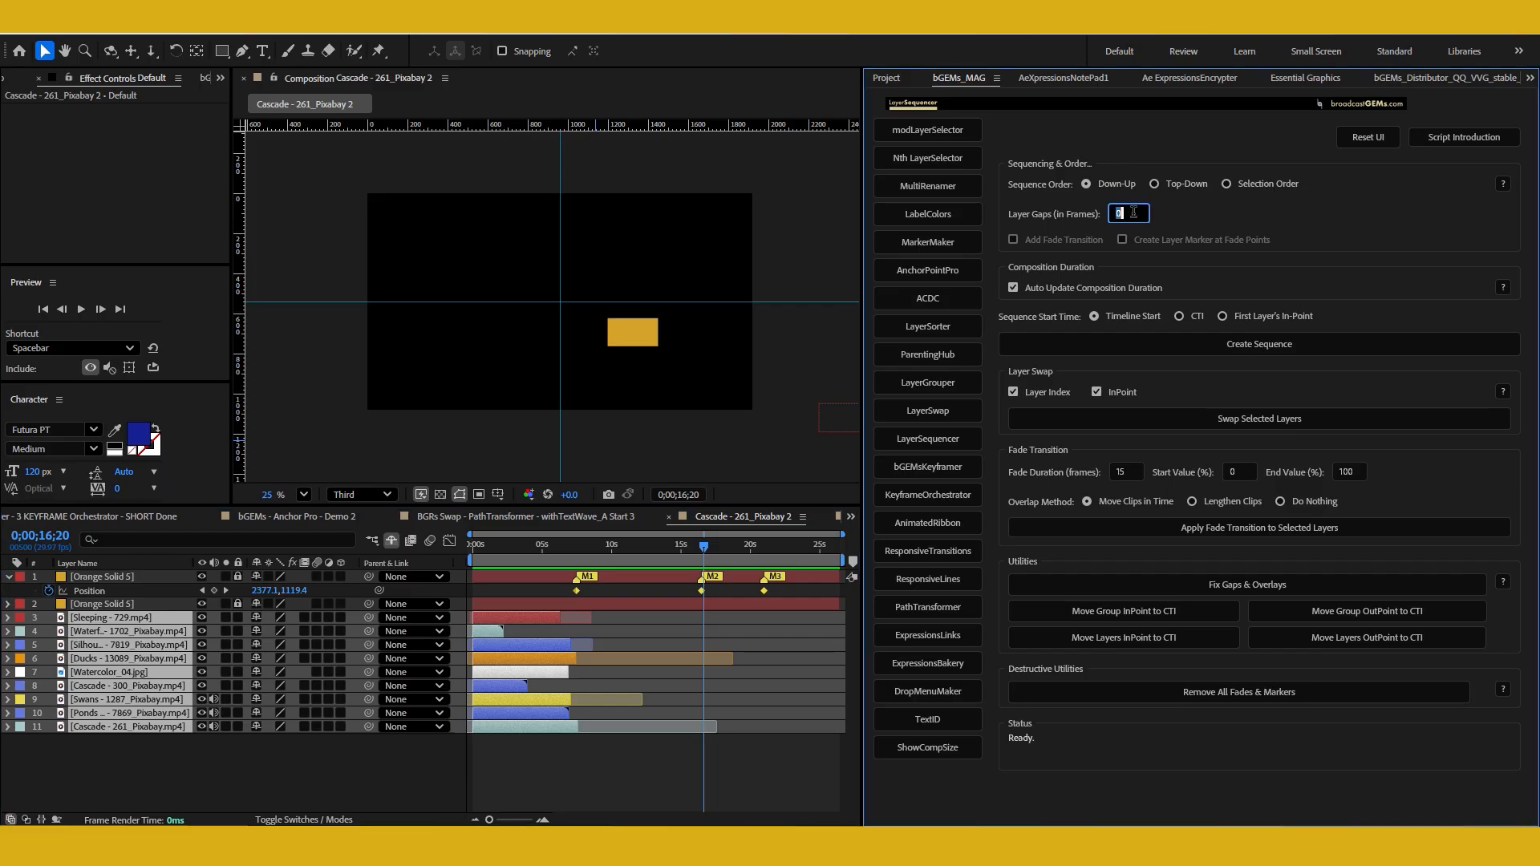
type("-25")
left_click(1209, 210)
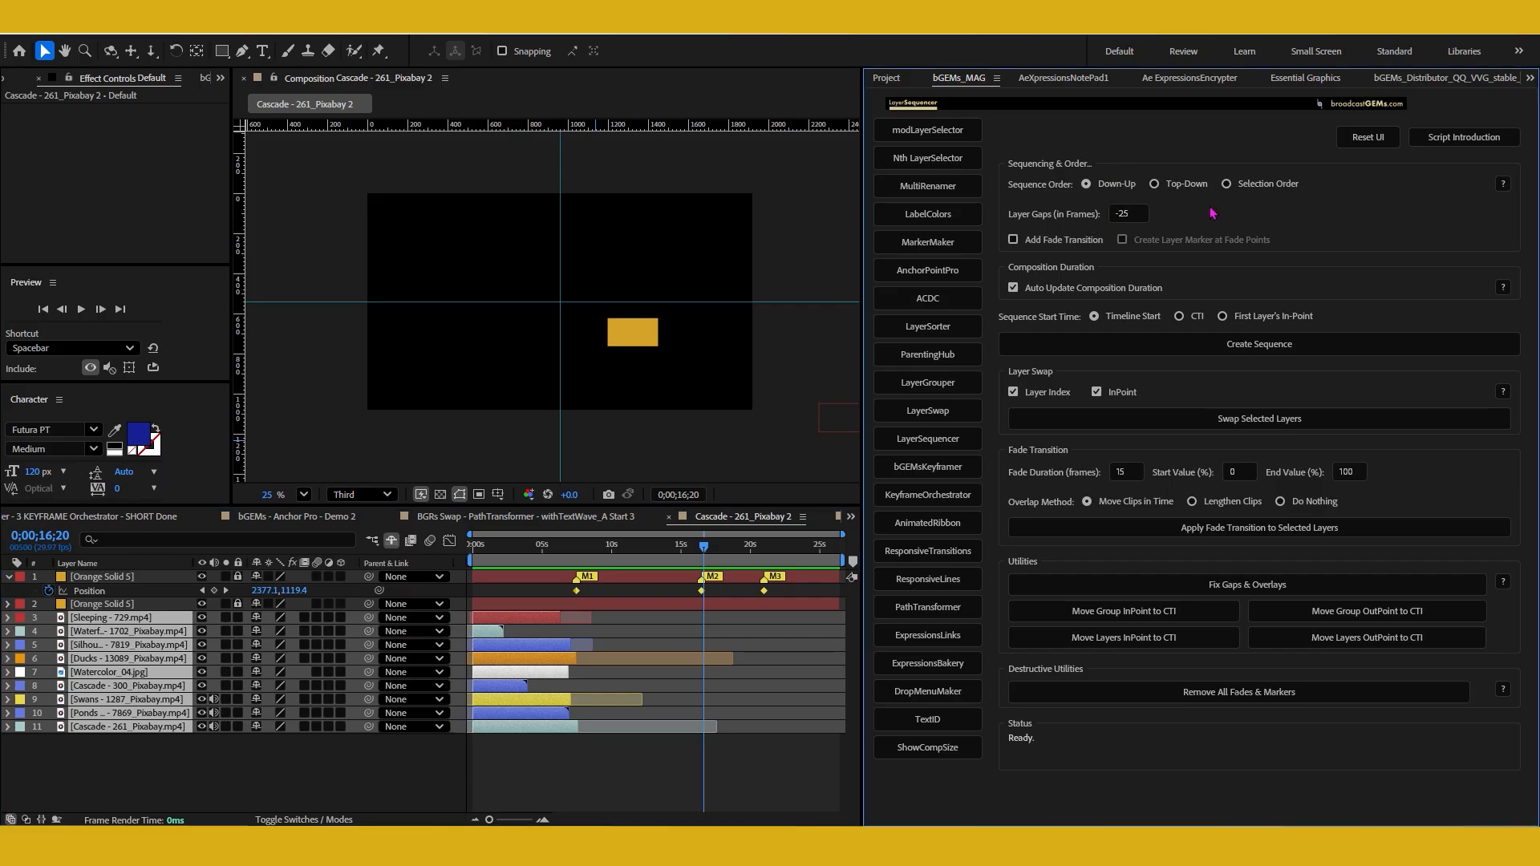
left_click(1014, 240)
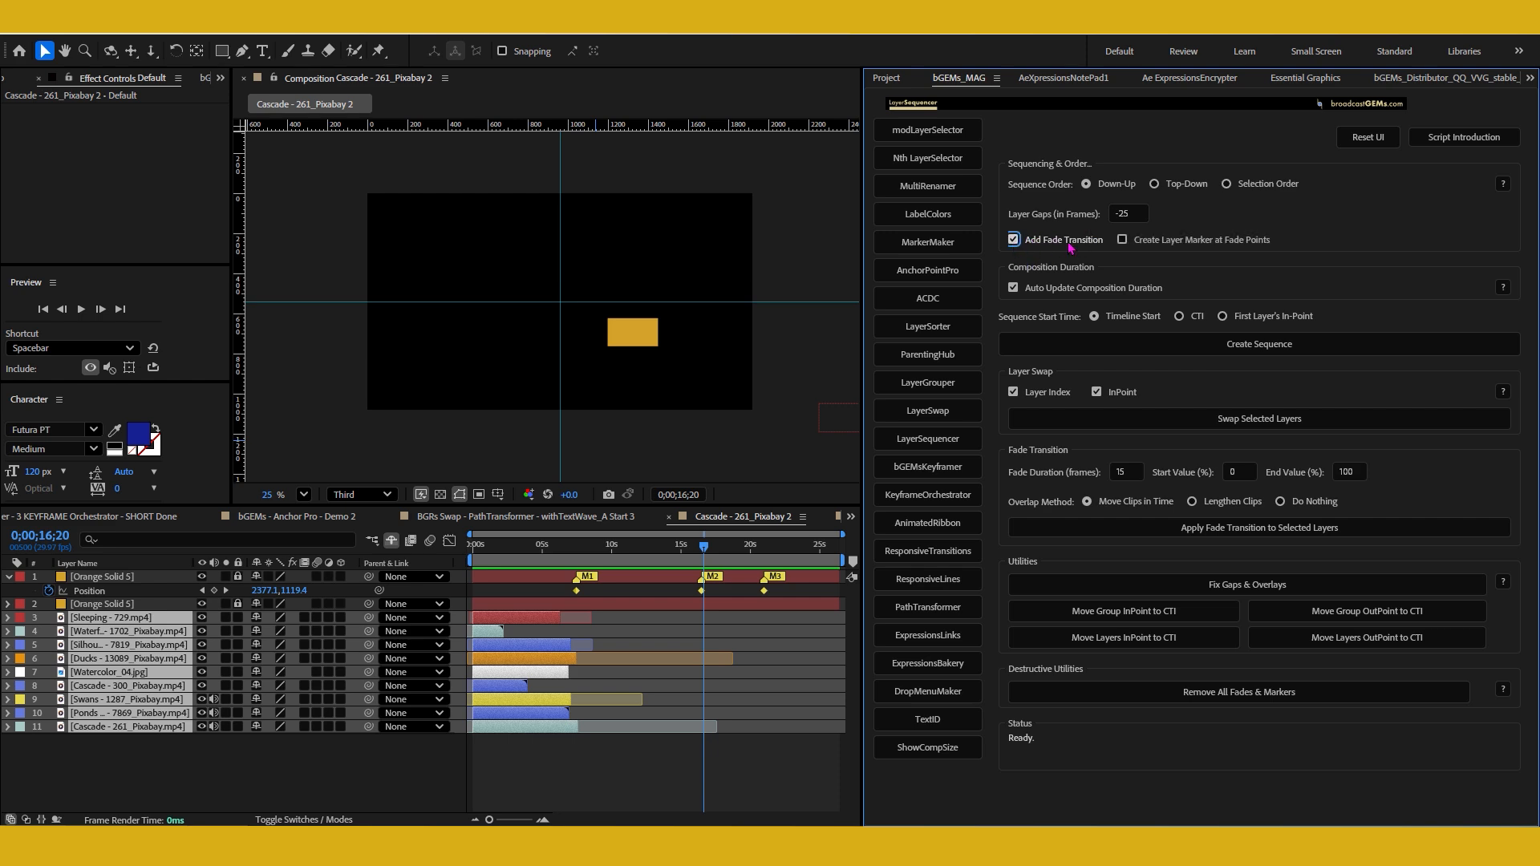
left_click(1123, 241)
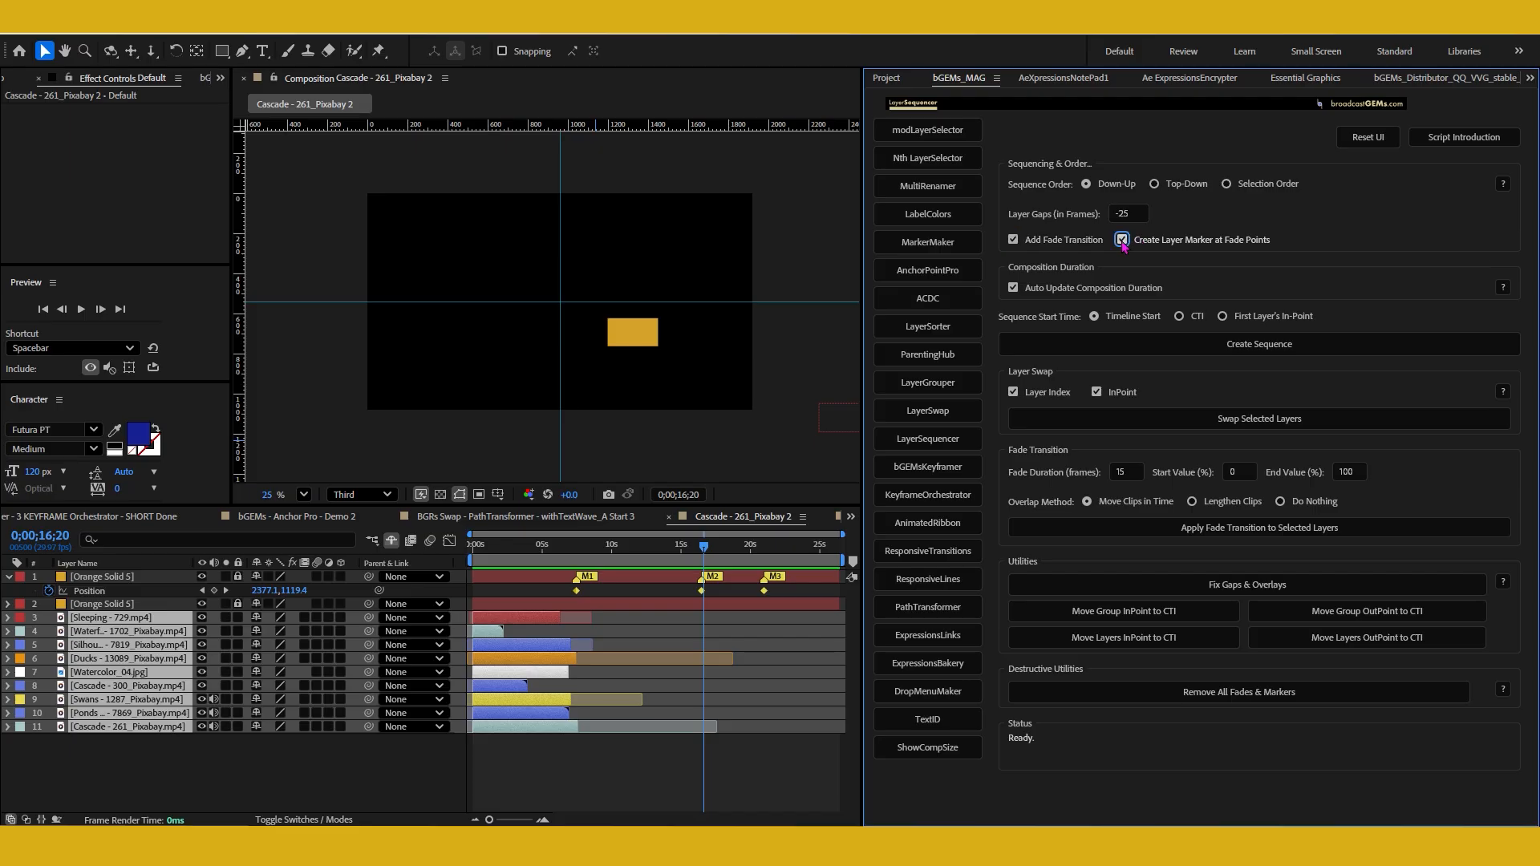
Reset the layer gap to 0 frames
left_click(1136, 213)
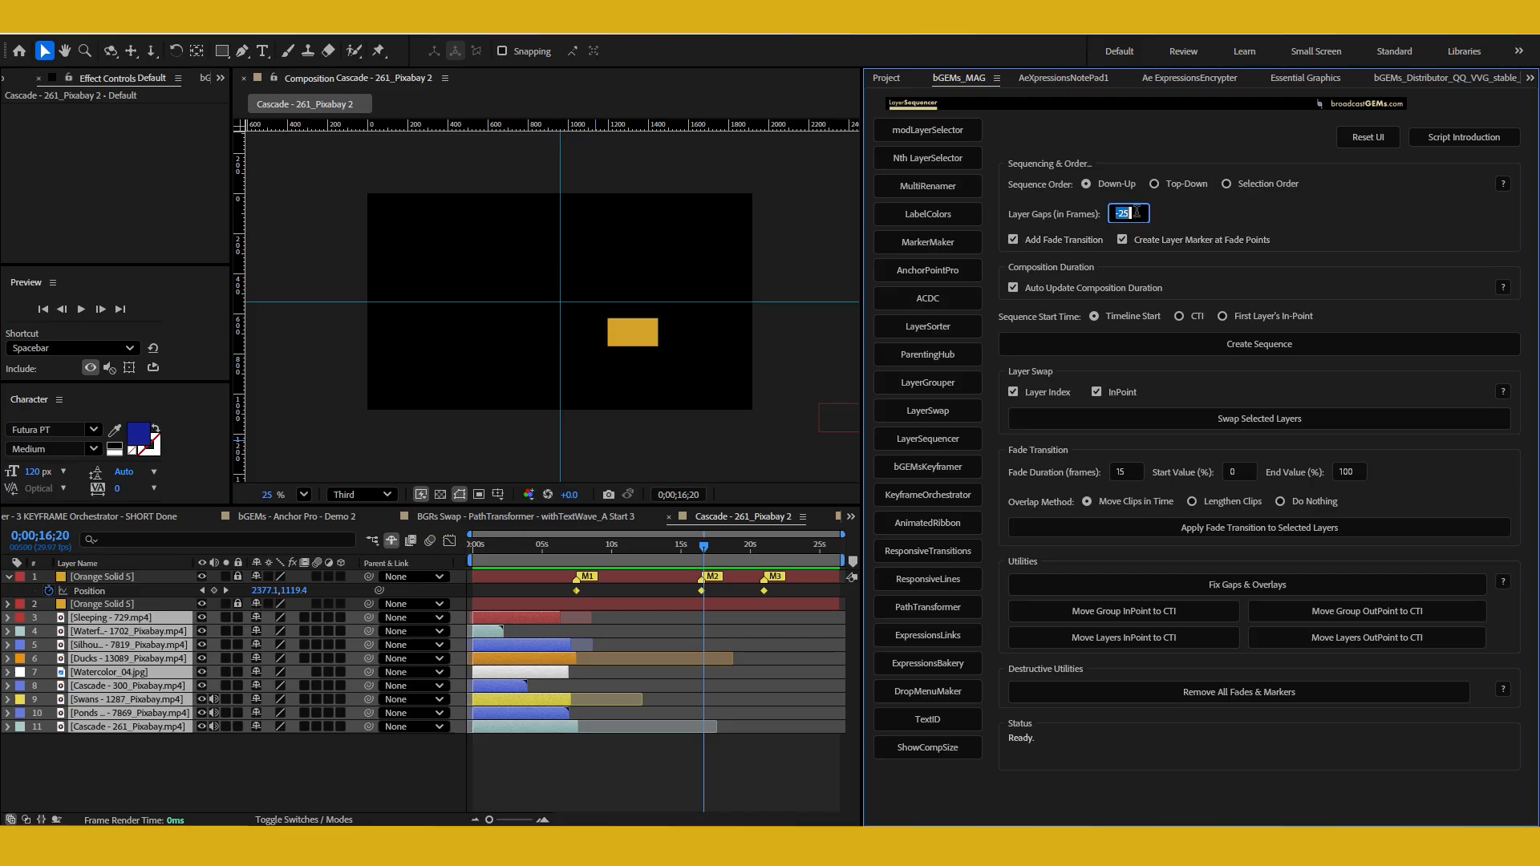
type("0")
key("Return")
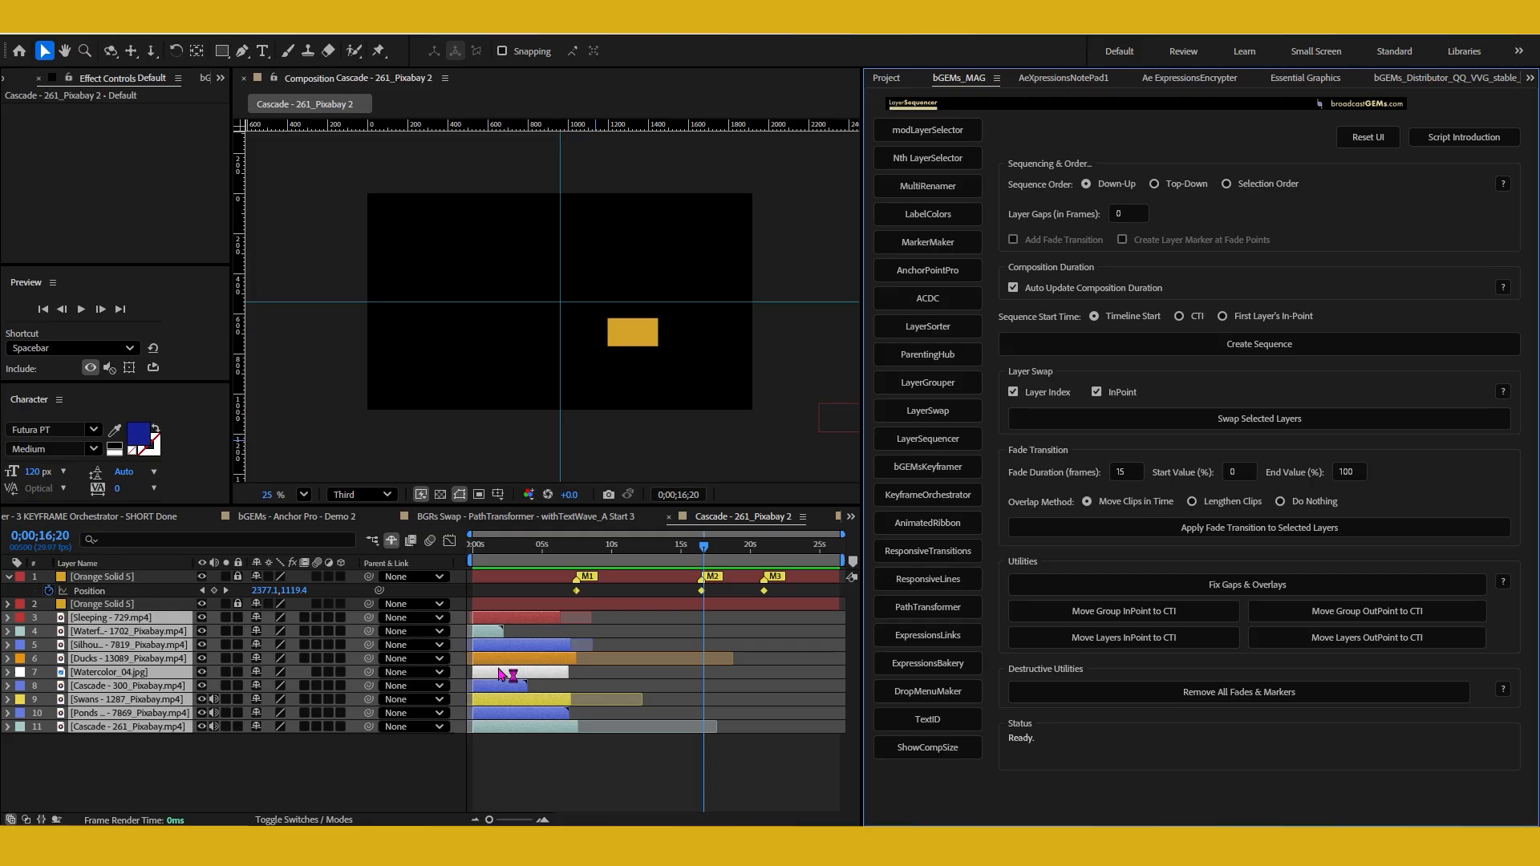
Move the selected layers to start at about 8 seconds and create a Down-Up sequence of them from the timeline start
left_click_drag(512, 675, 618, 674)
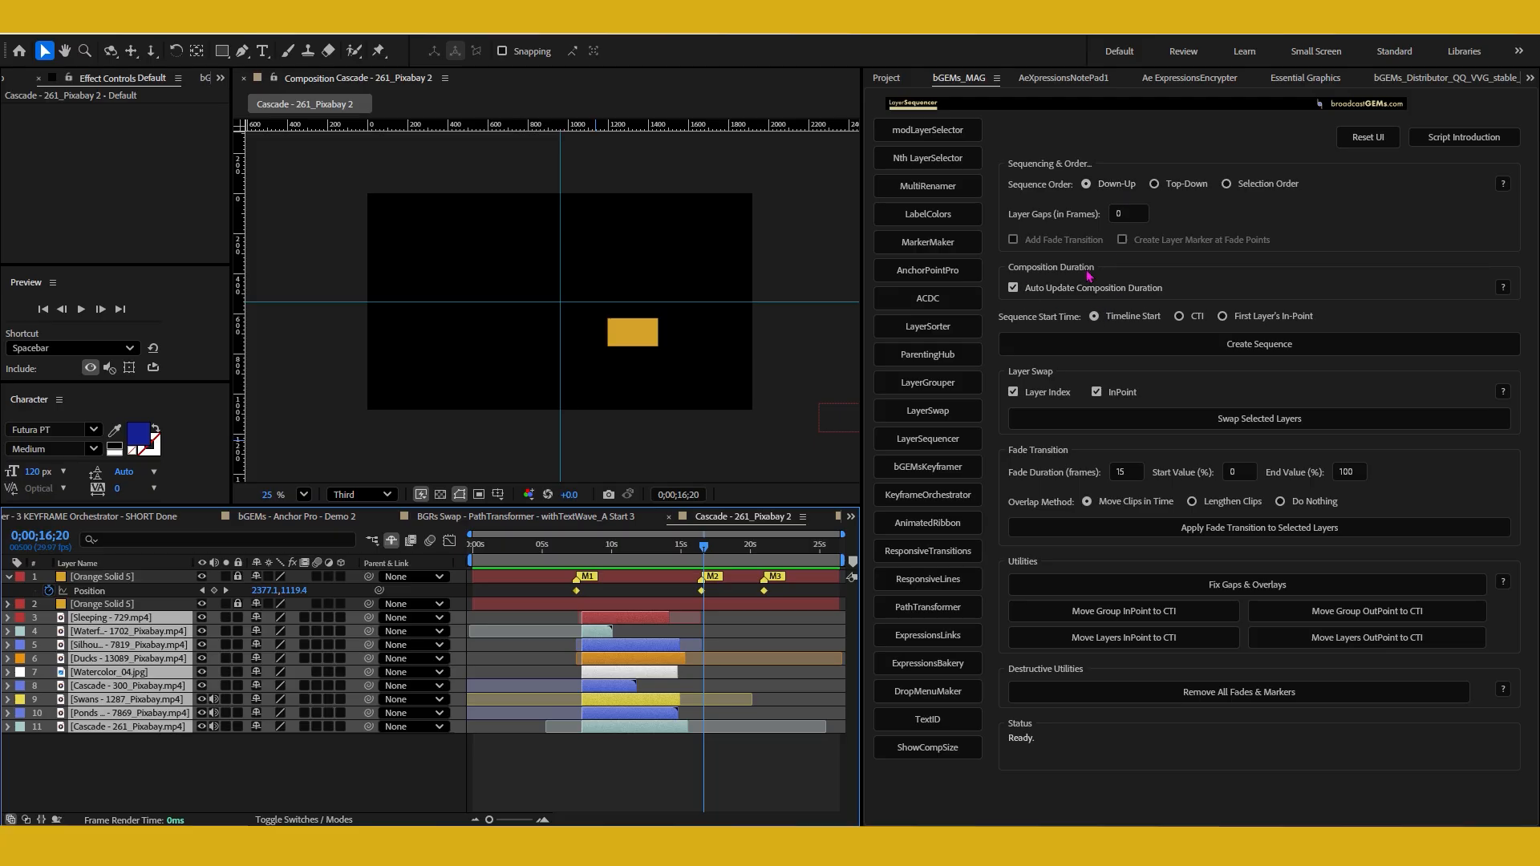
left_click(1193, 355)
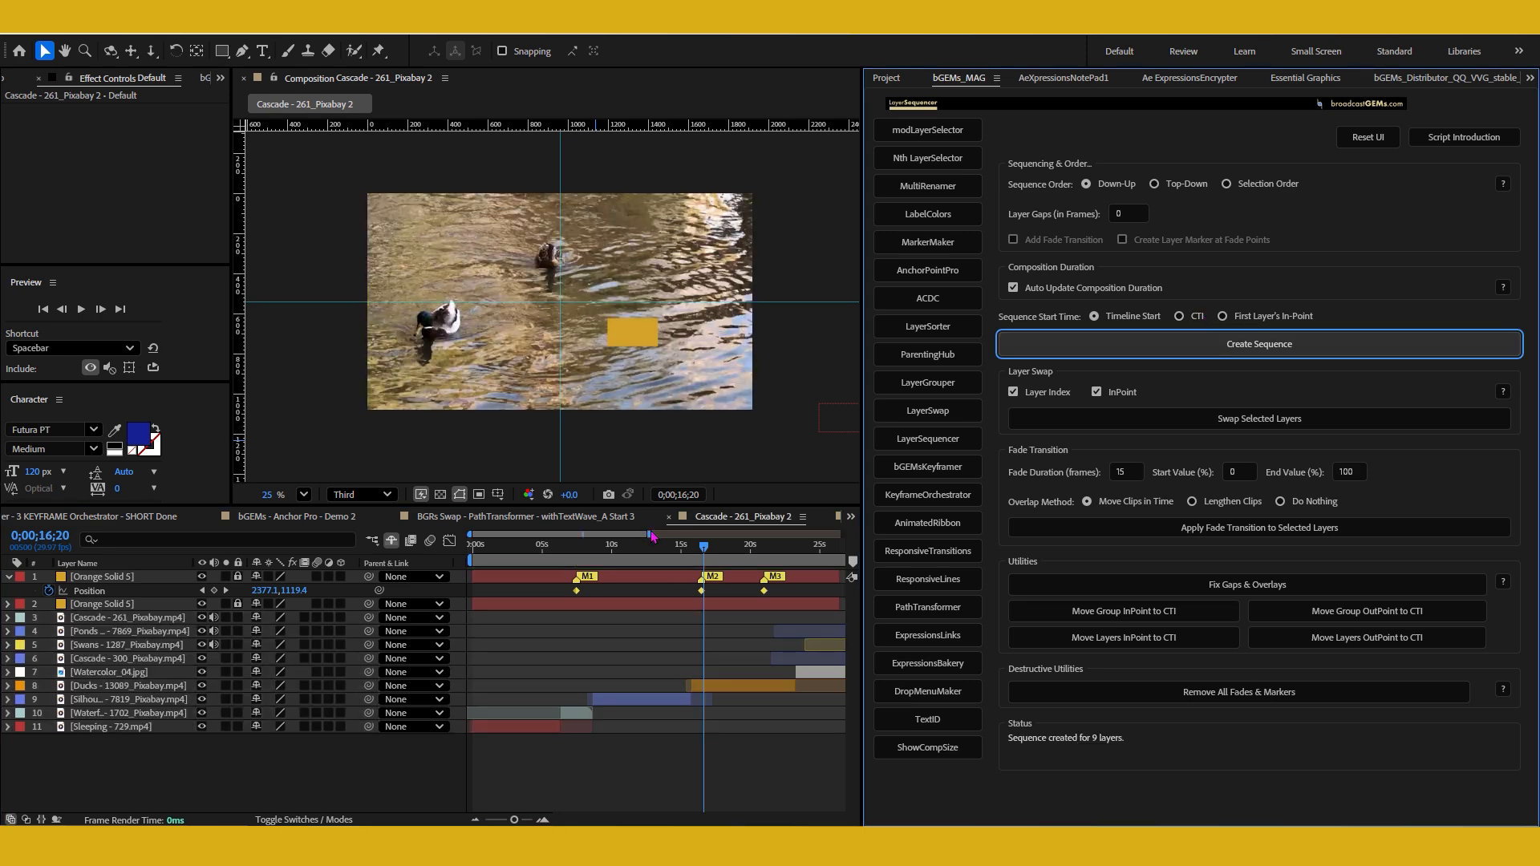
left_click_drag(652, 535, 894, 532)
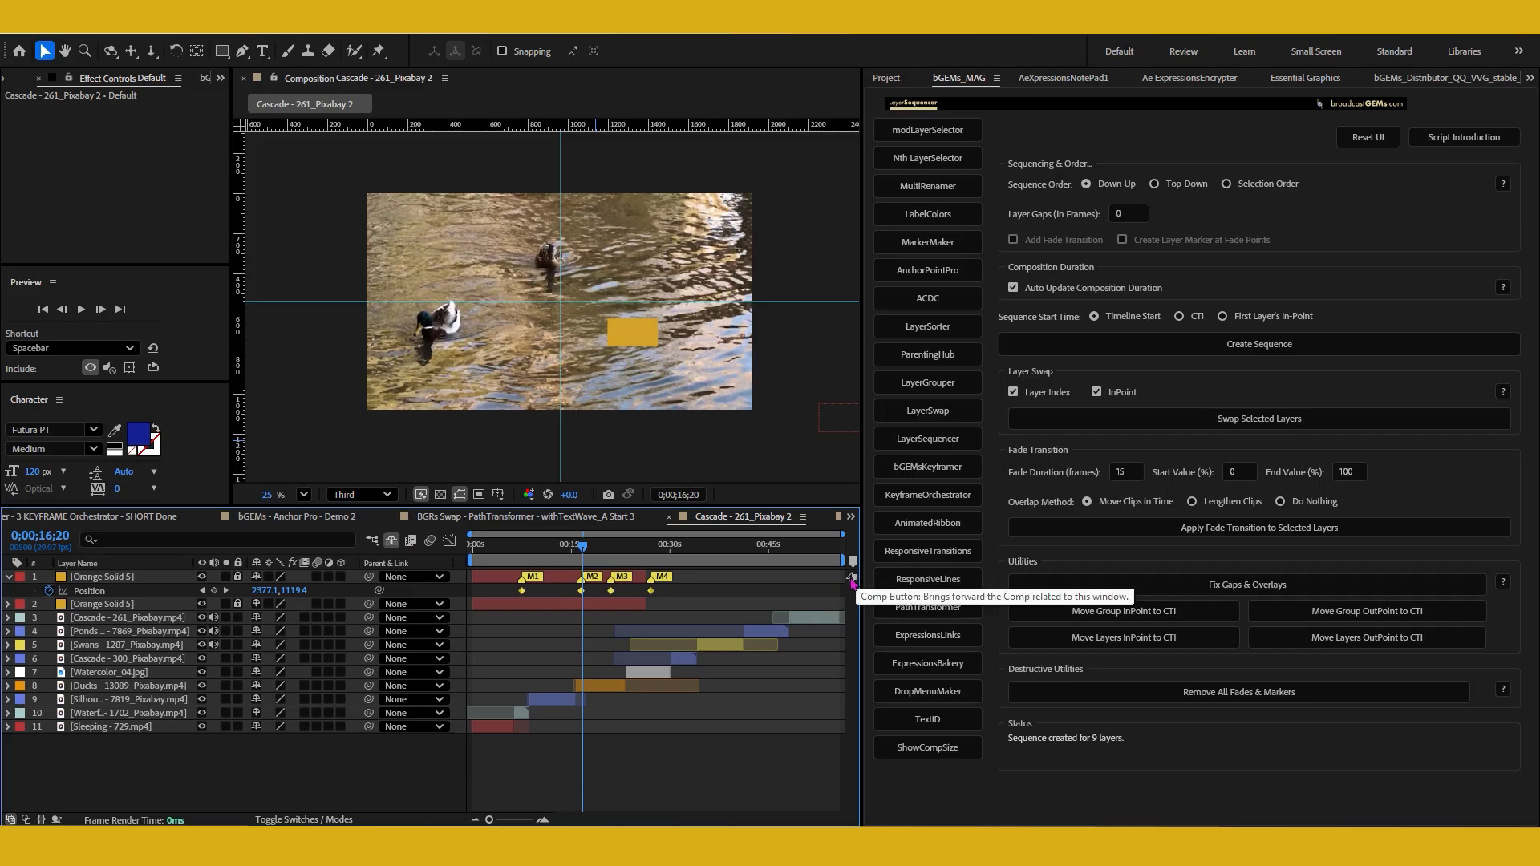
key("End")
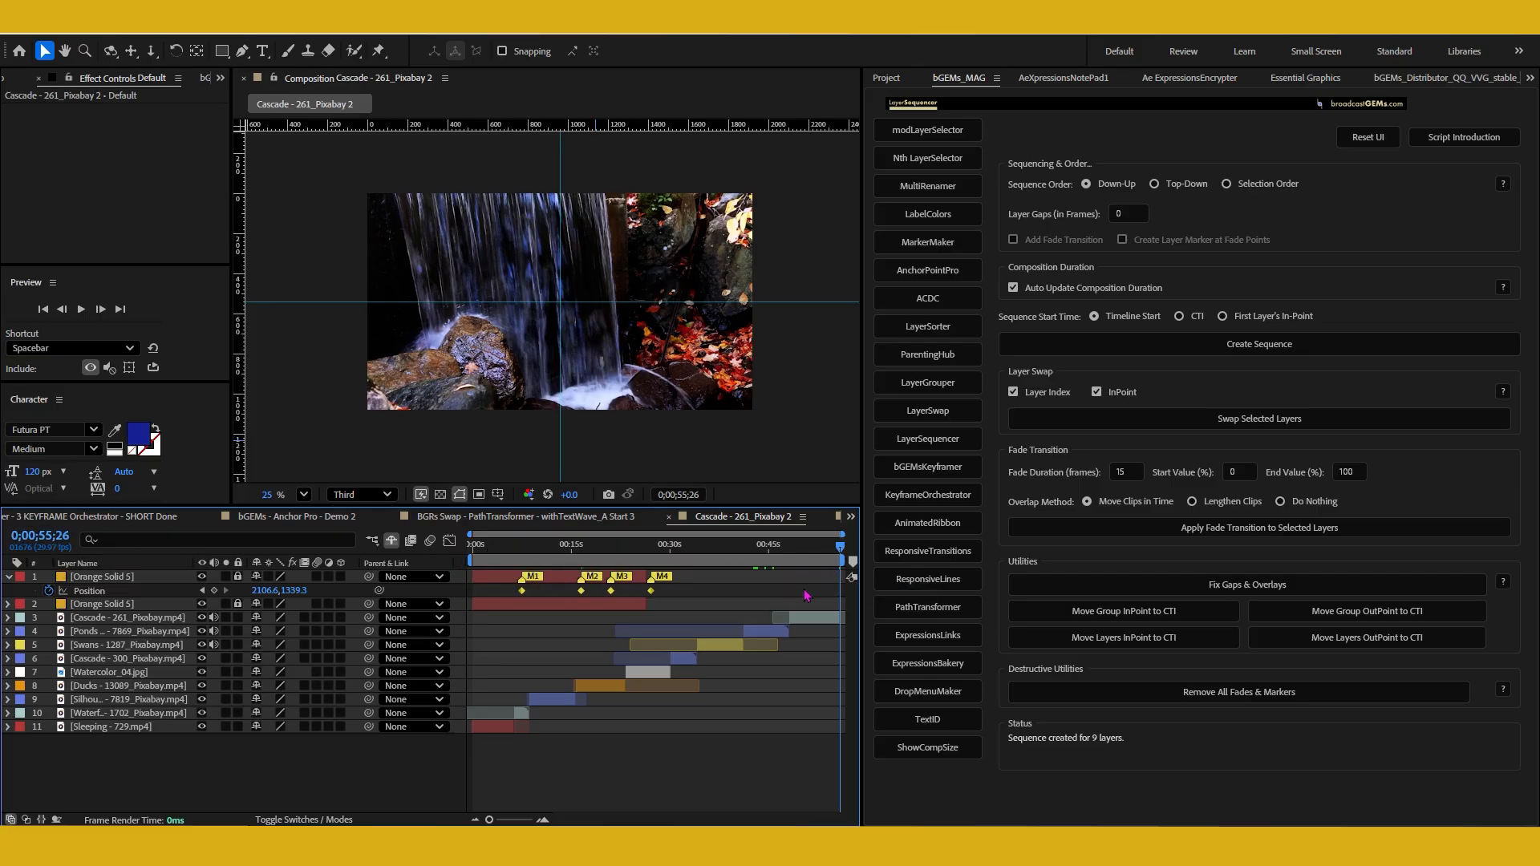
left_click_drag(804, 549, 578, 619)
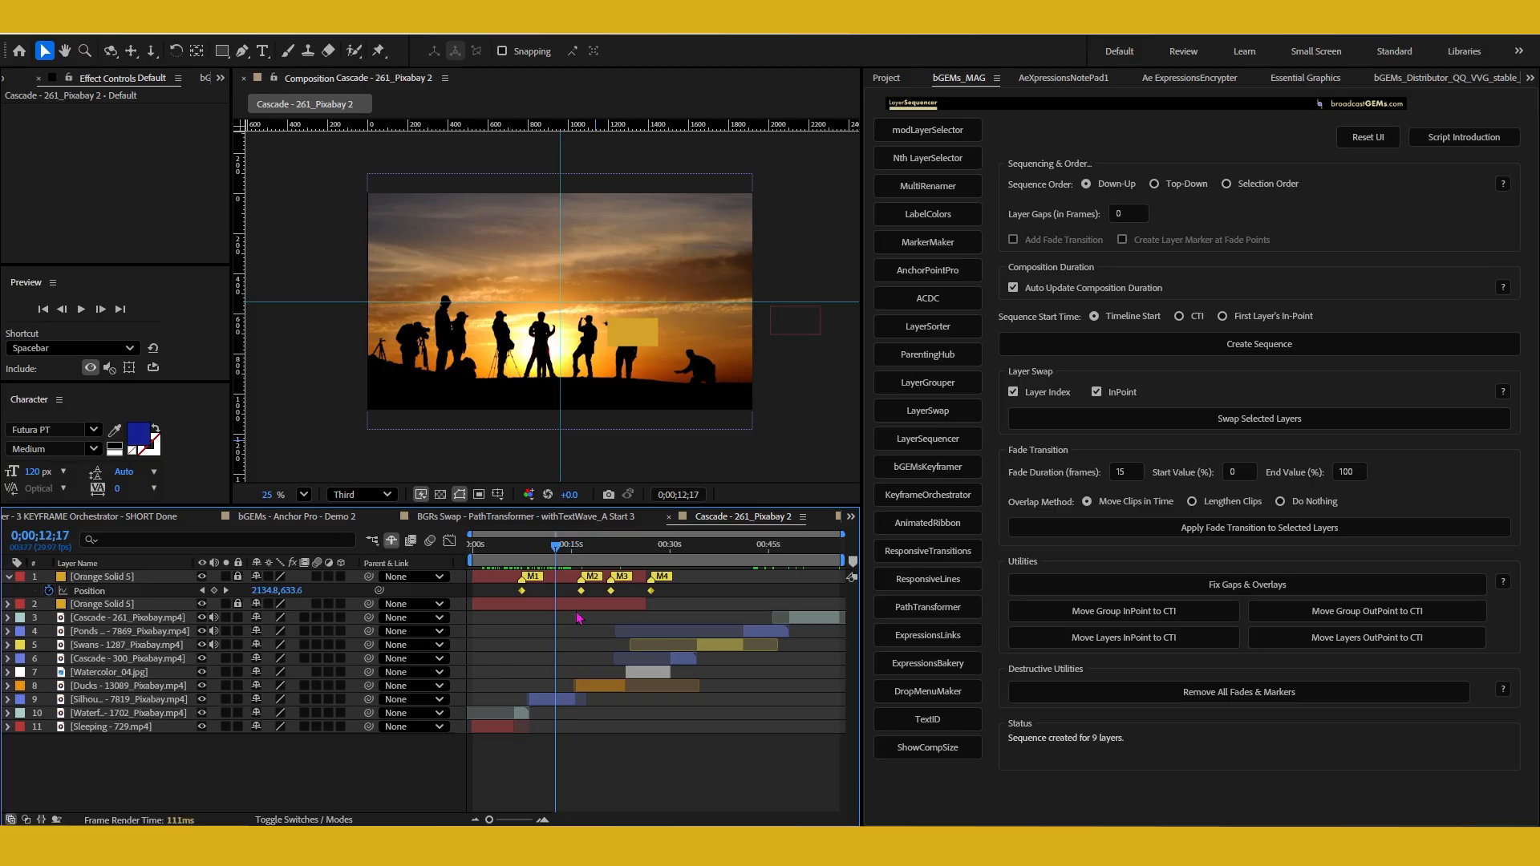
Trim the end of the Sleeping clip and the starts of the Silhouette (7819) and Ducks clips to leave gaps between them
left_click(520, 726)
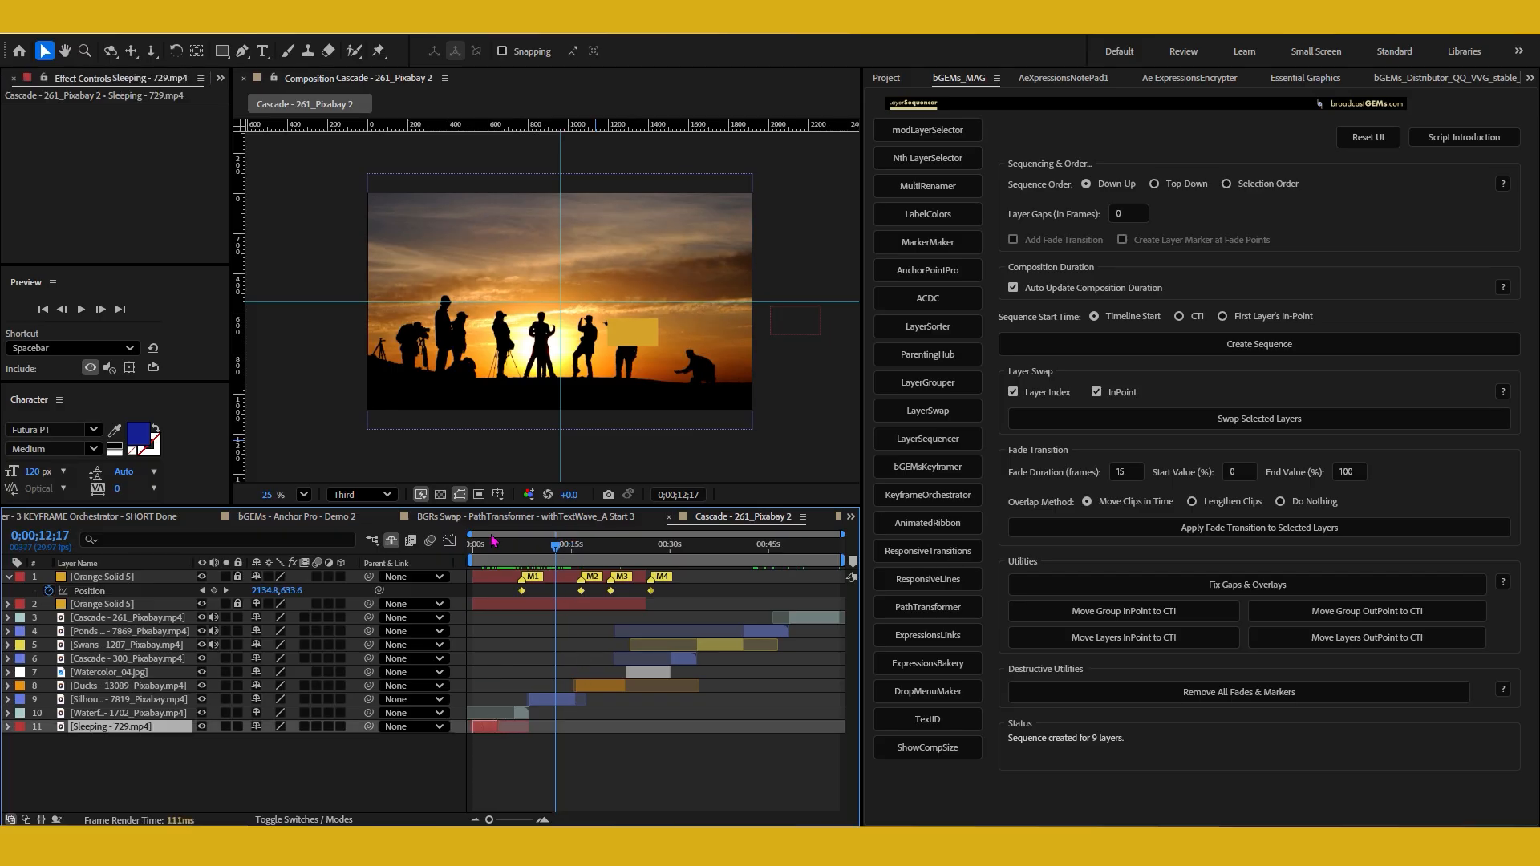
left_click(476, 548)
left_click_drag(476, 549, 536, 603)
left_click_drag(531, 706, 555, 716)
left_click_drag(550, 556, 589, 556)
left_click_drag(576, 686, 598, 687)
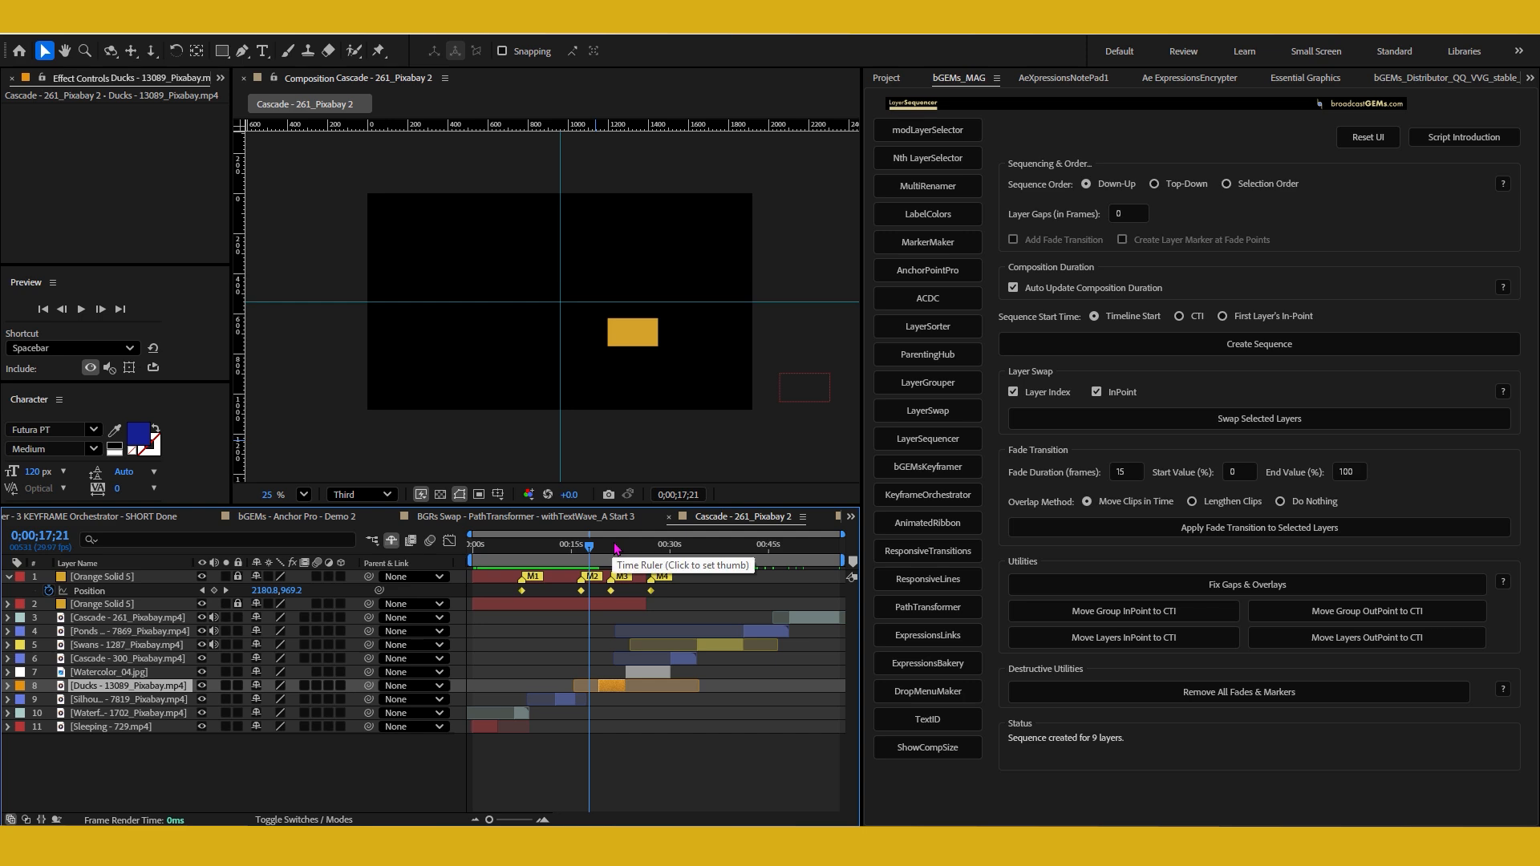
Trim the start of Watercolor_04.jpg and the ends of the Cascade - 300, Swans and Ponds clips to leave more gaps
left_click(642, 549)
left_click_drag(628, 671, 643, 672)
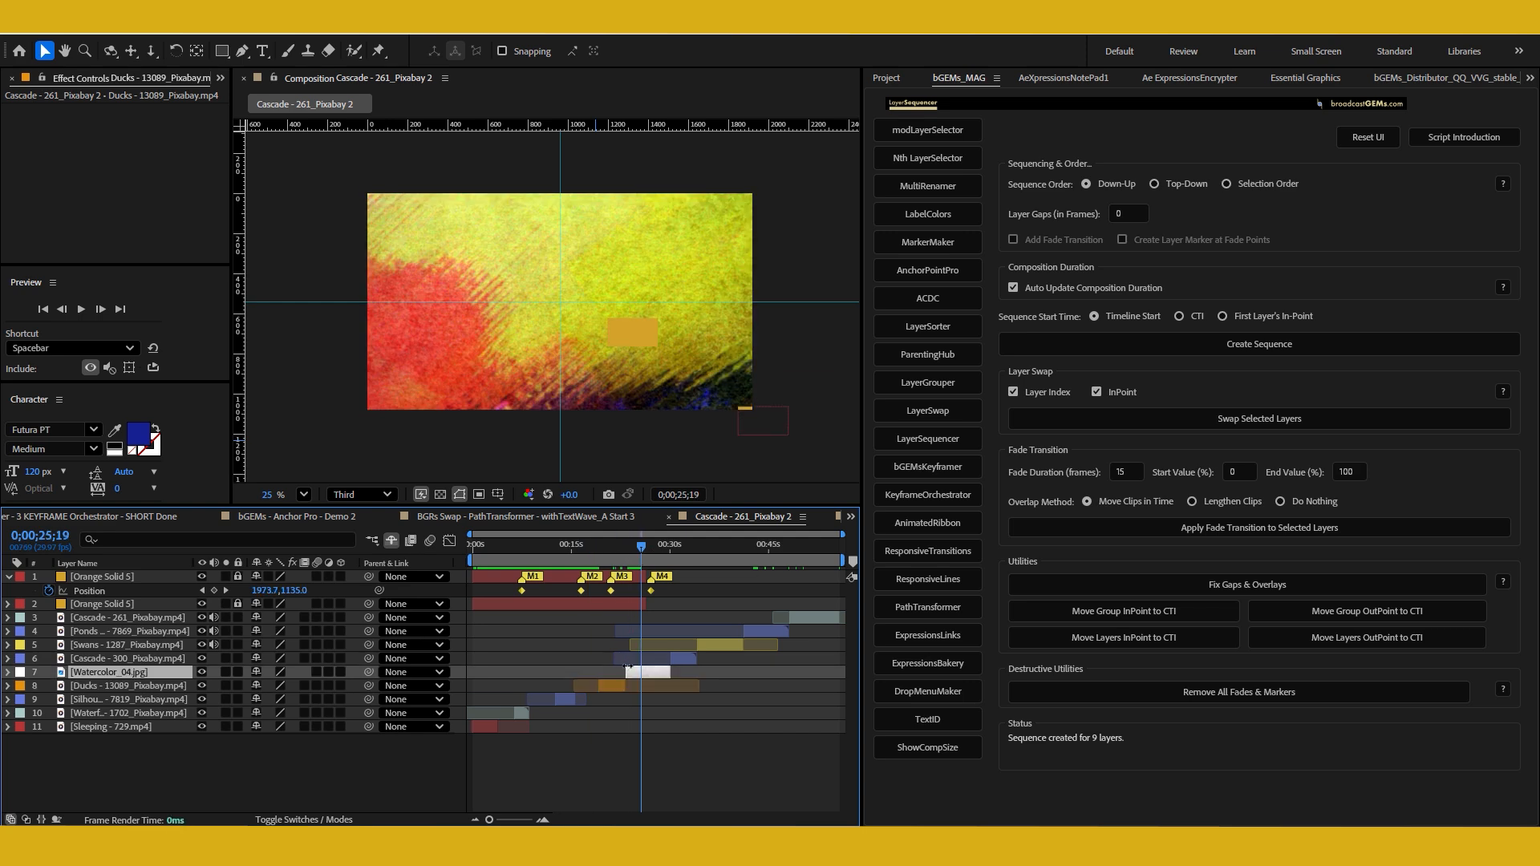
left_click_drag(643, 553, 686, 586)
left_click(691, 658)
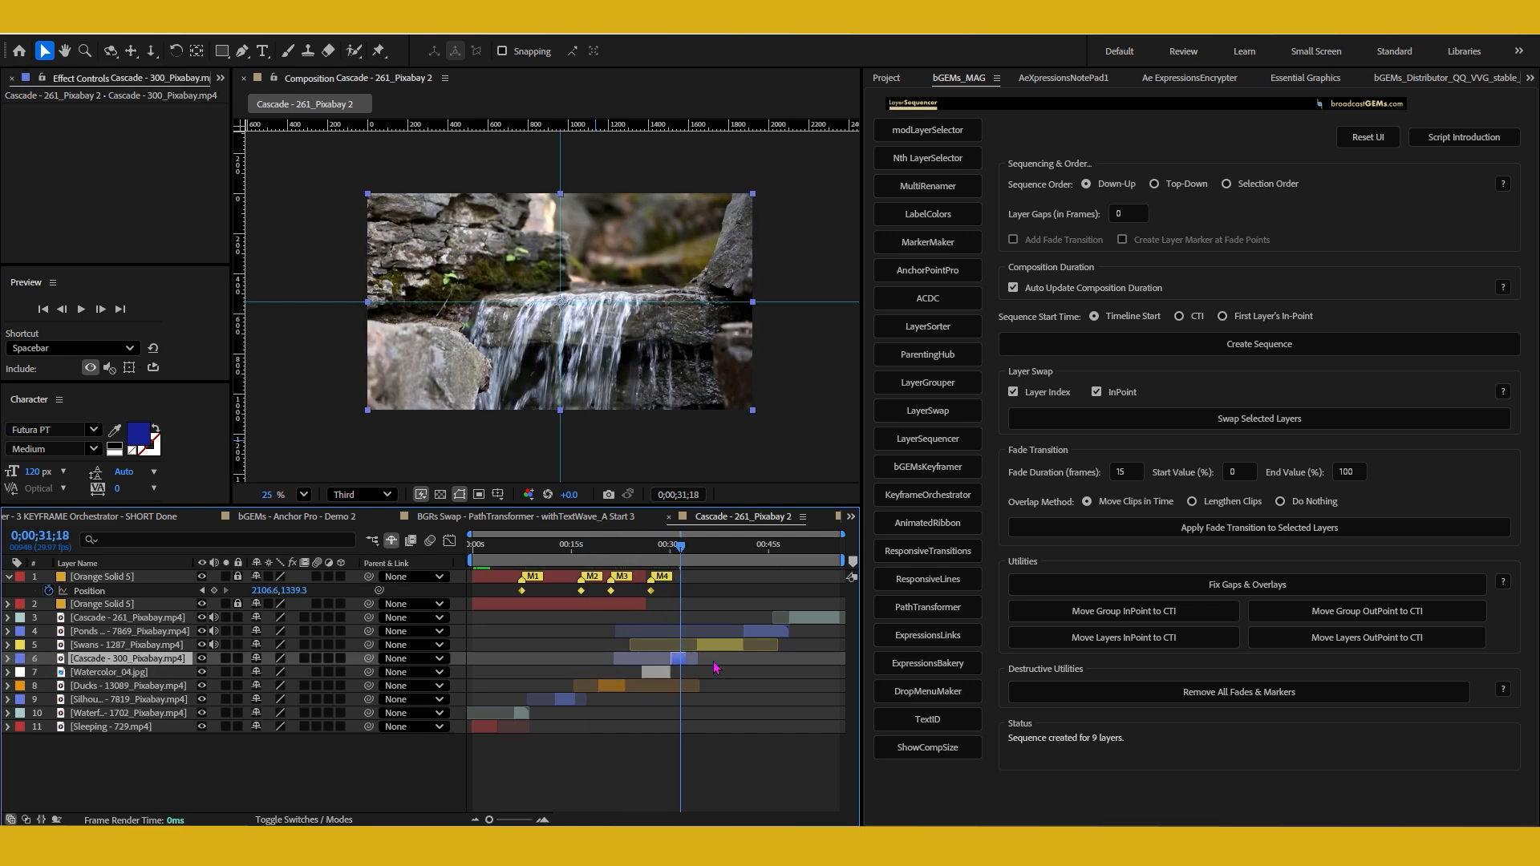
left_click(722, 645)
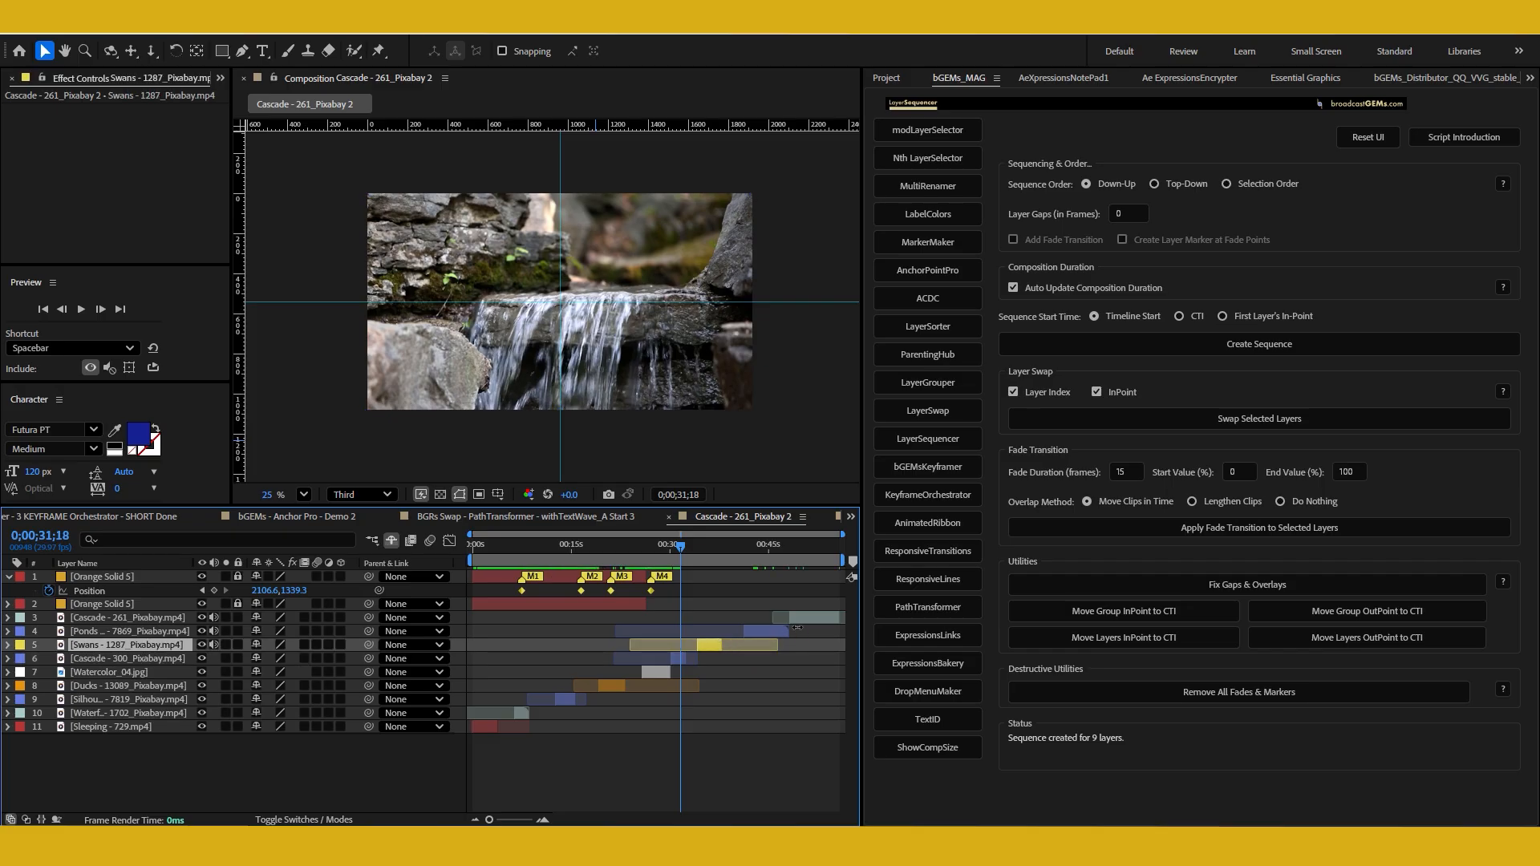
left_click(787, 632)
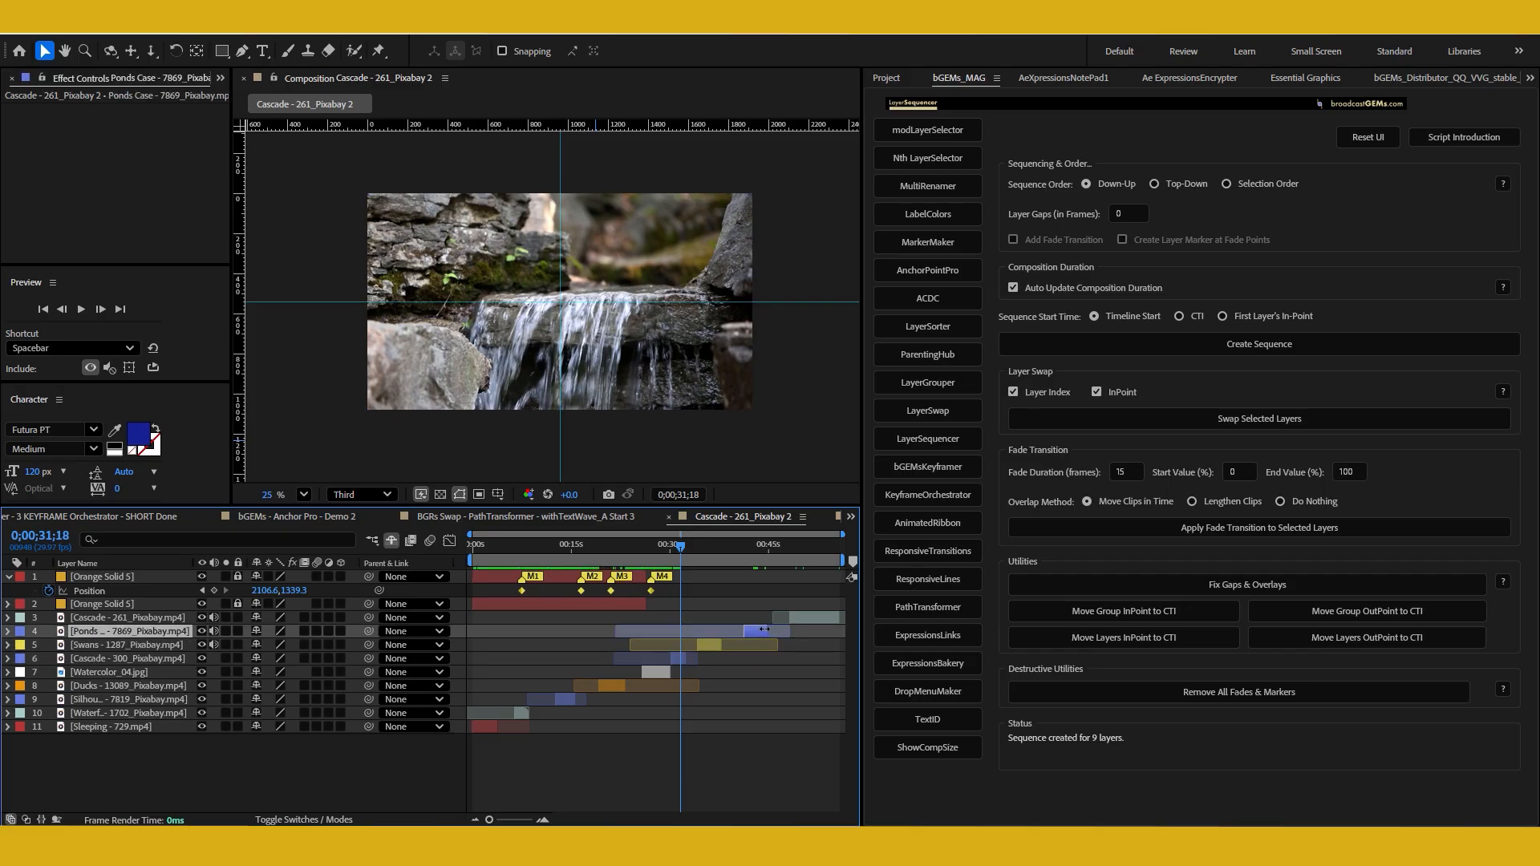
mouse_move(674, 550)
left_mouse_down()
mouse_move(791, 570)
mouse_move(693, 562)
left_mouse_up()
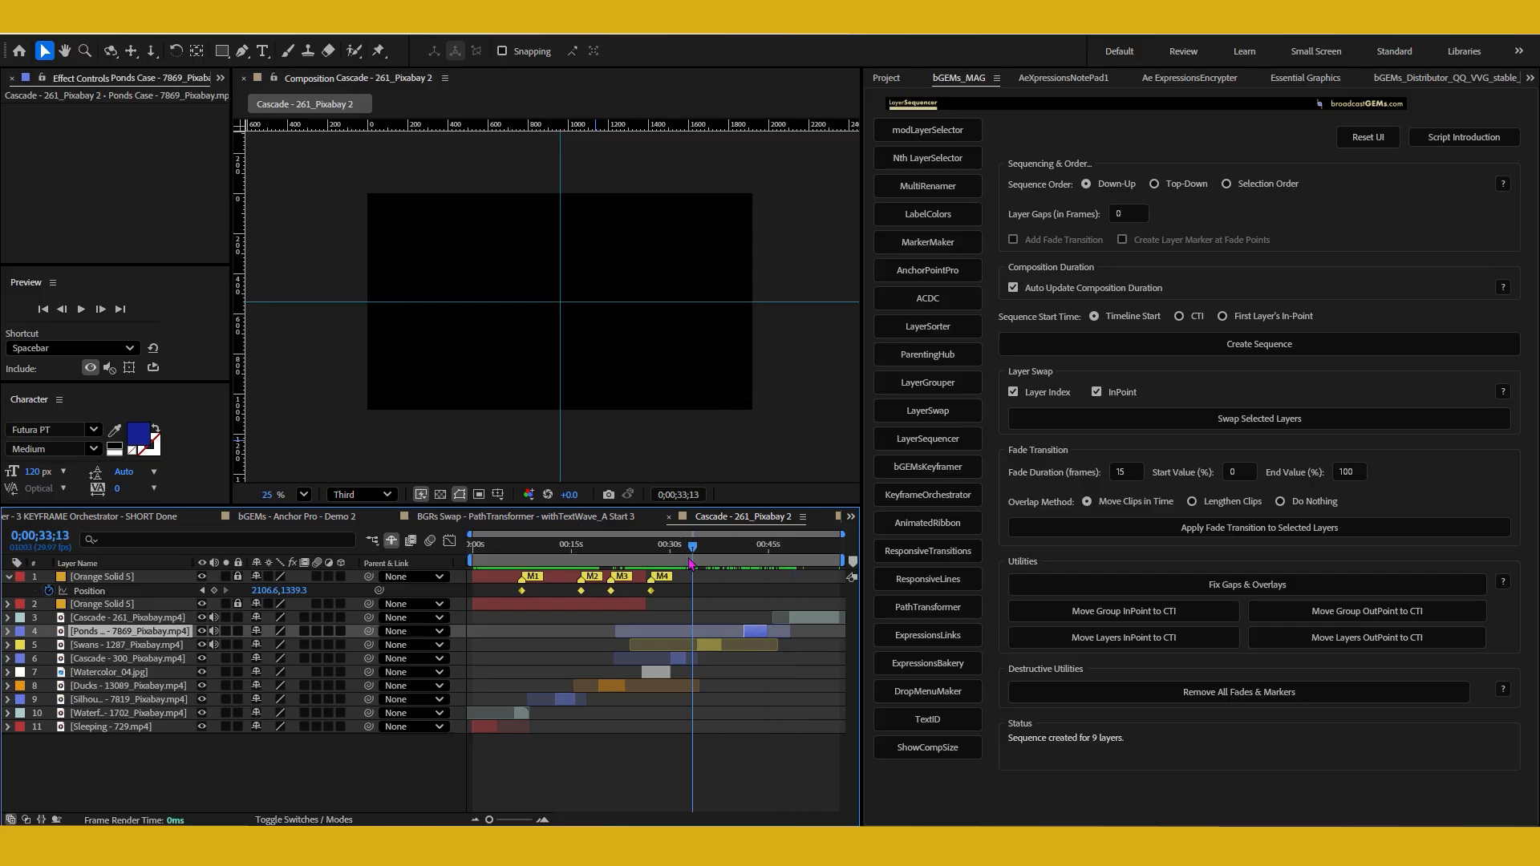
Fix the gaps and overlays across all nine footage layers and deselect them
left_click_drag(187, 754, 130, 620)
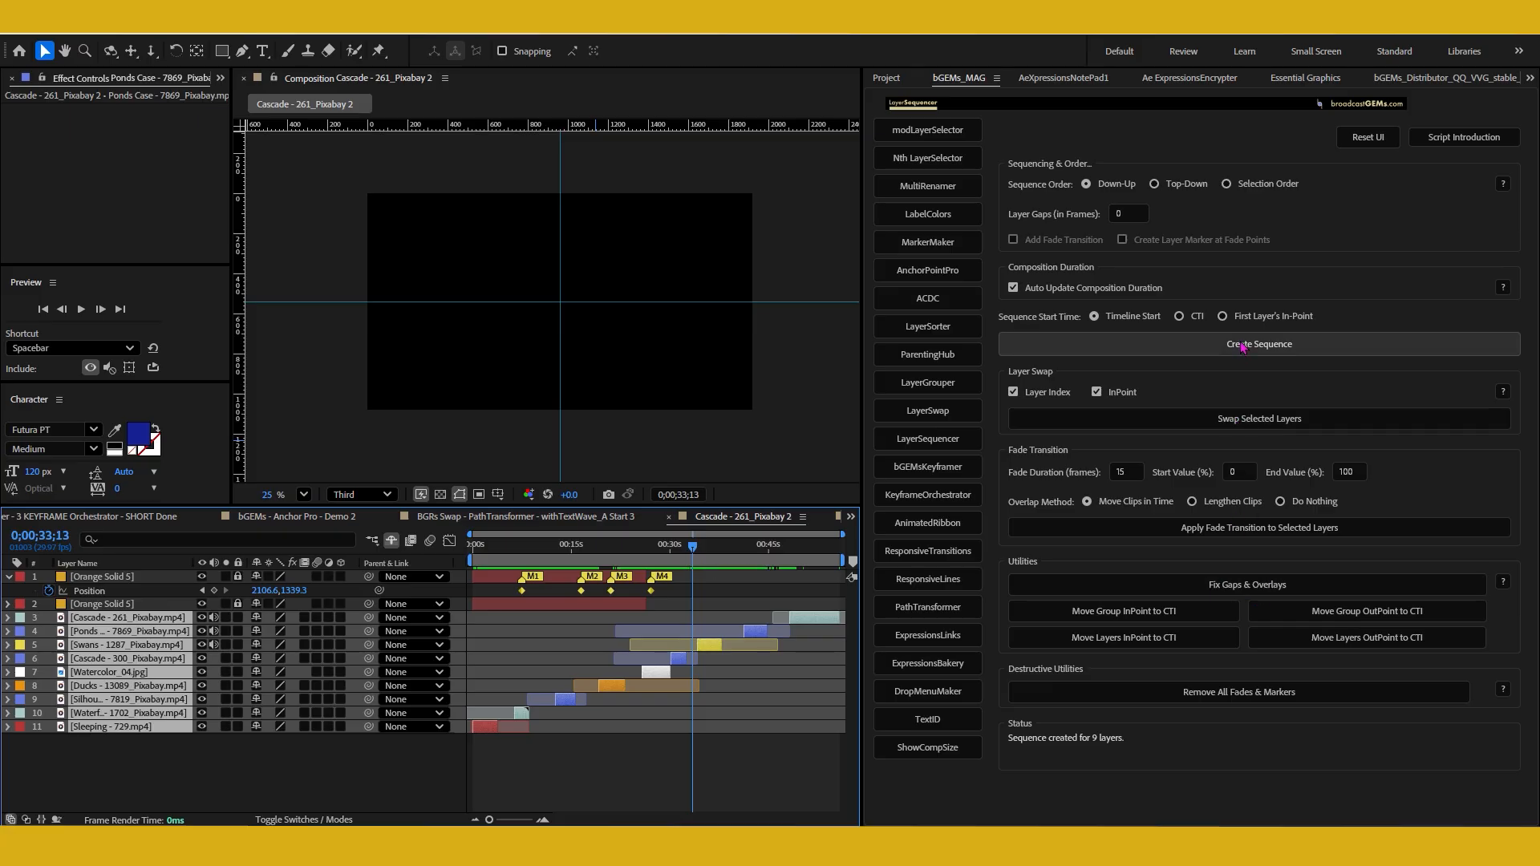
left_click(1225, 586)
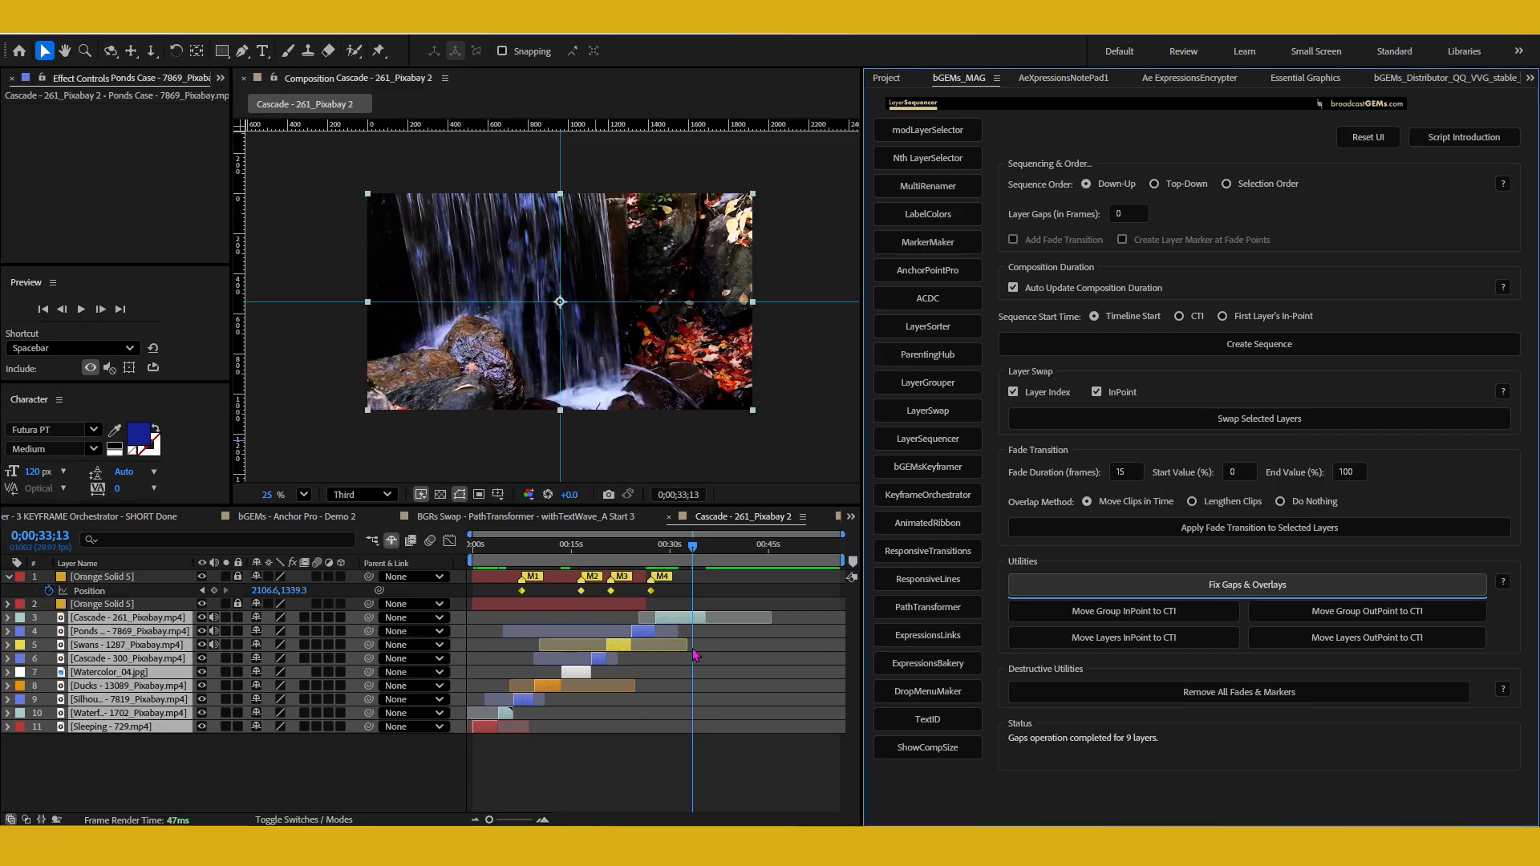
left_click(429, 757)
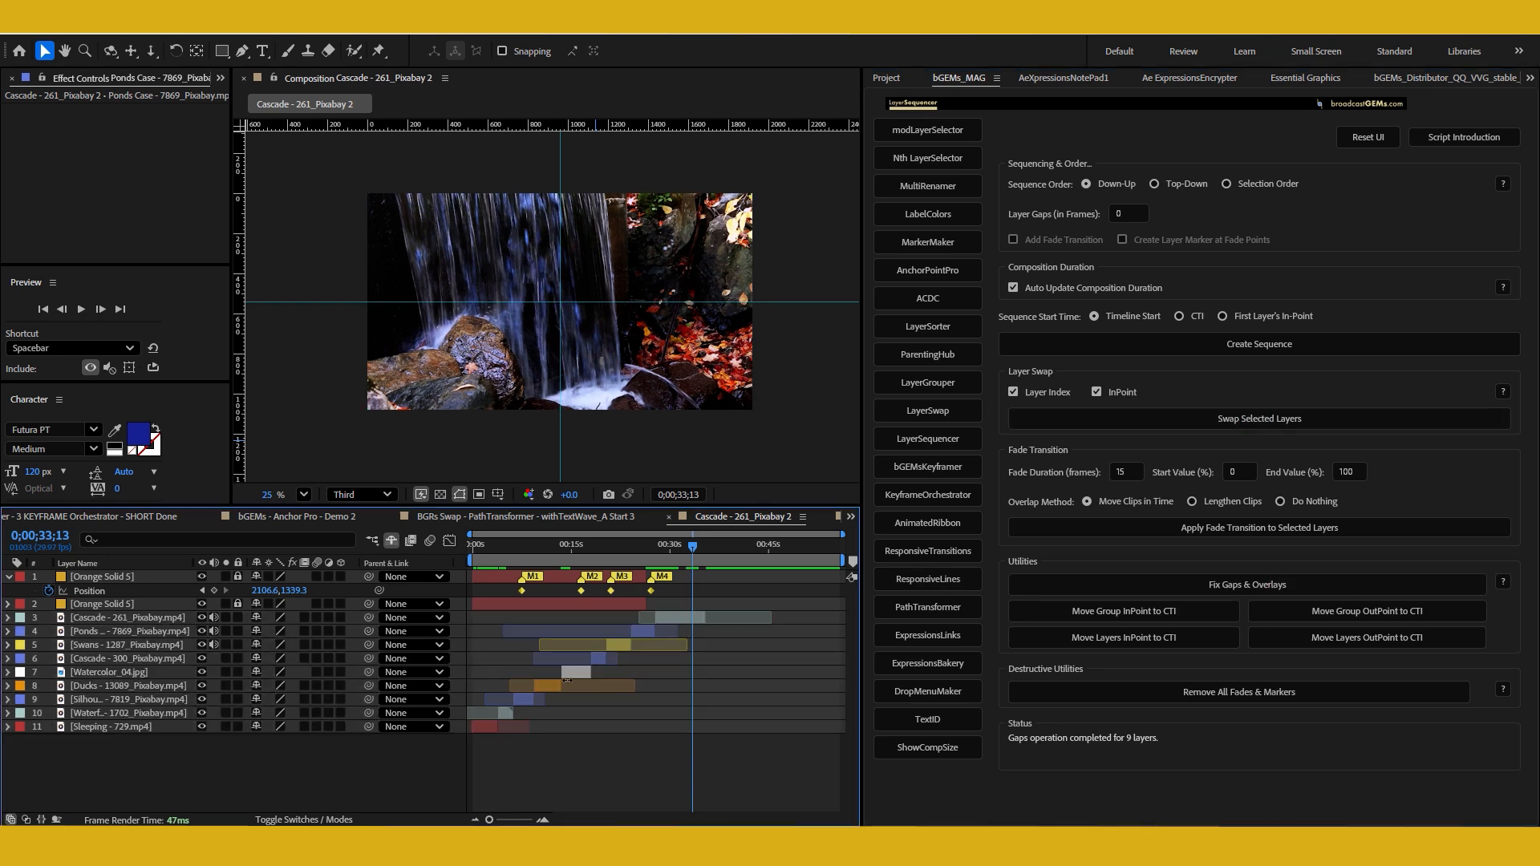
Swap the layer index and in-point of Watercolor_04.jpg and the Silhouette (7819) clip, undo it, and repeat the swap with gaps and overlays fixed
left_click(567, 676)
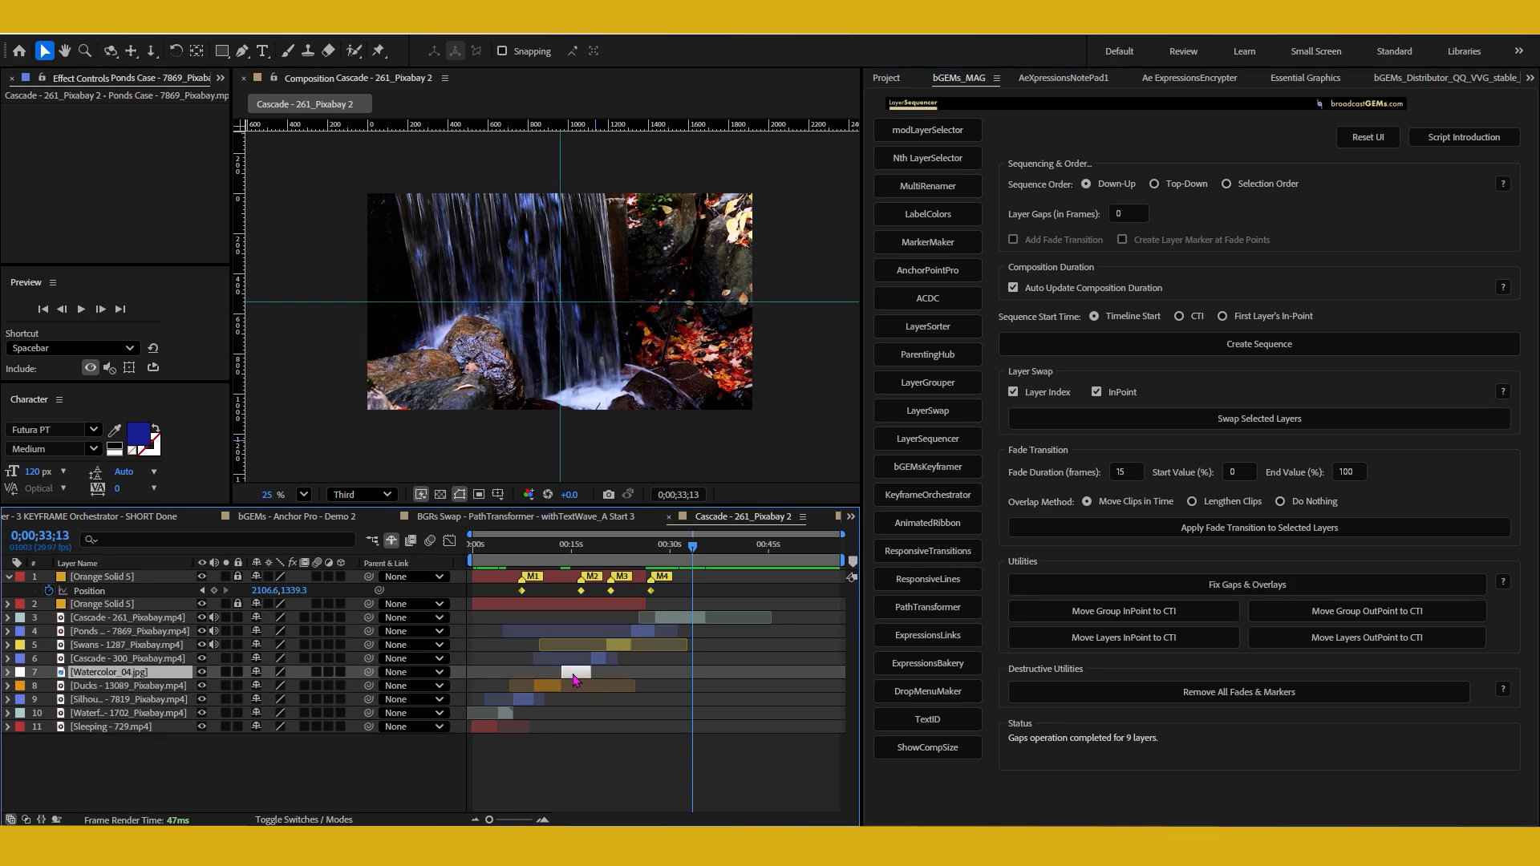
left_click(526, 704, "shift")
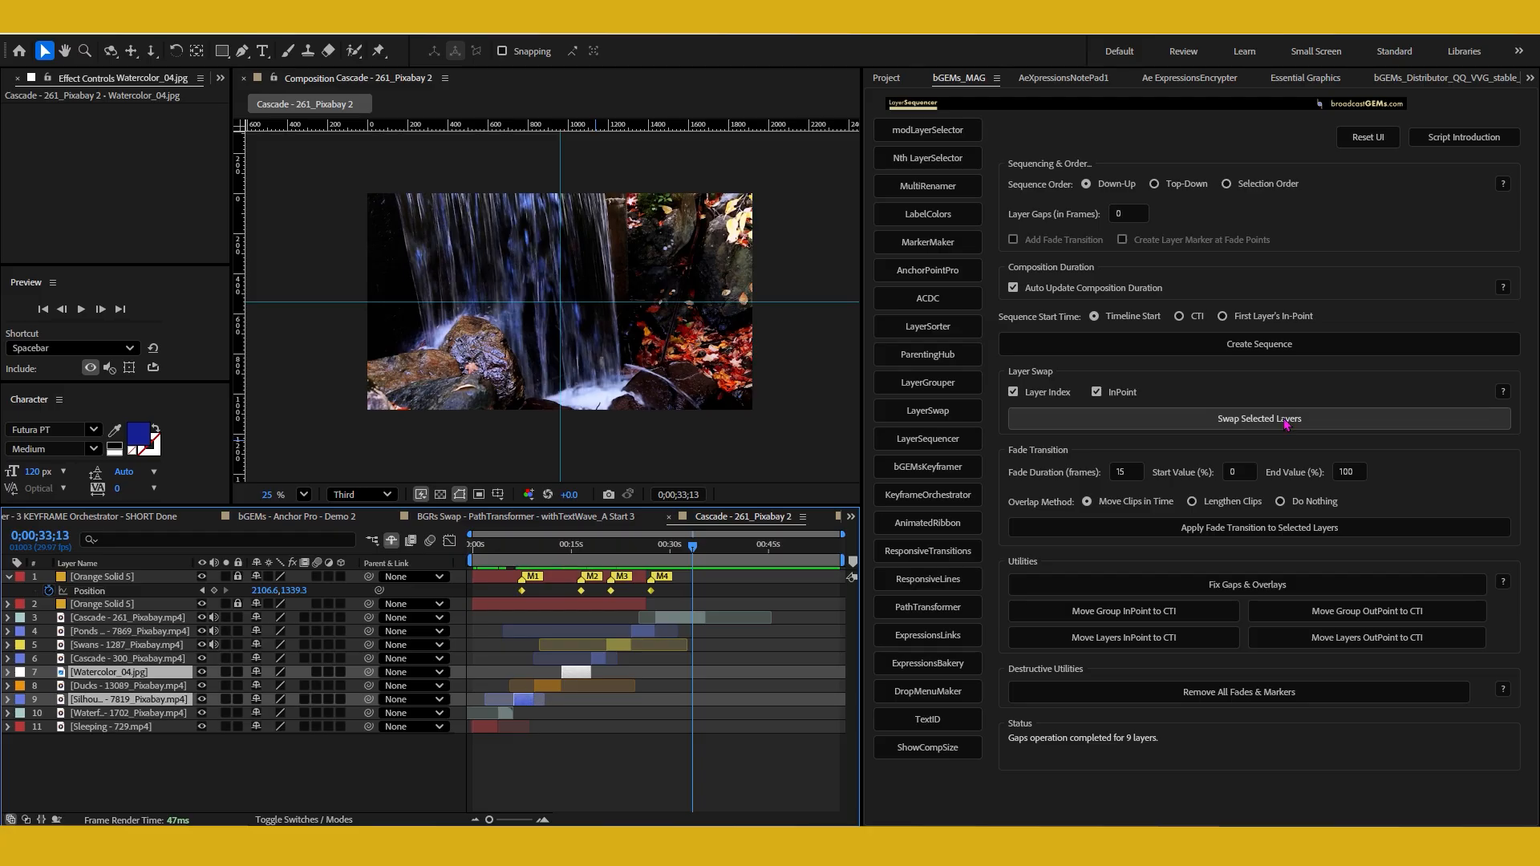
left_click(1258, 418)
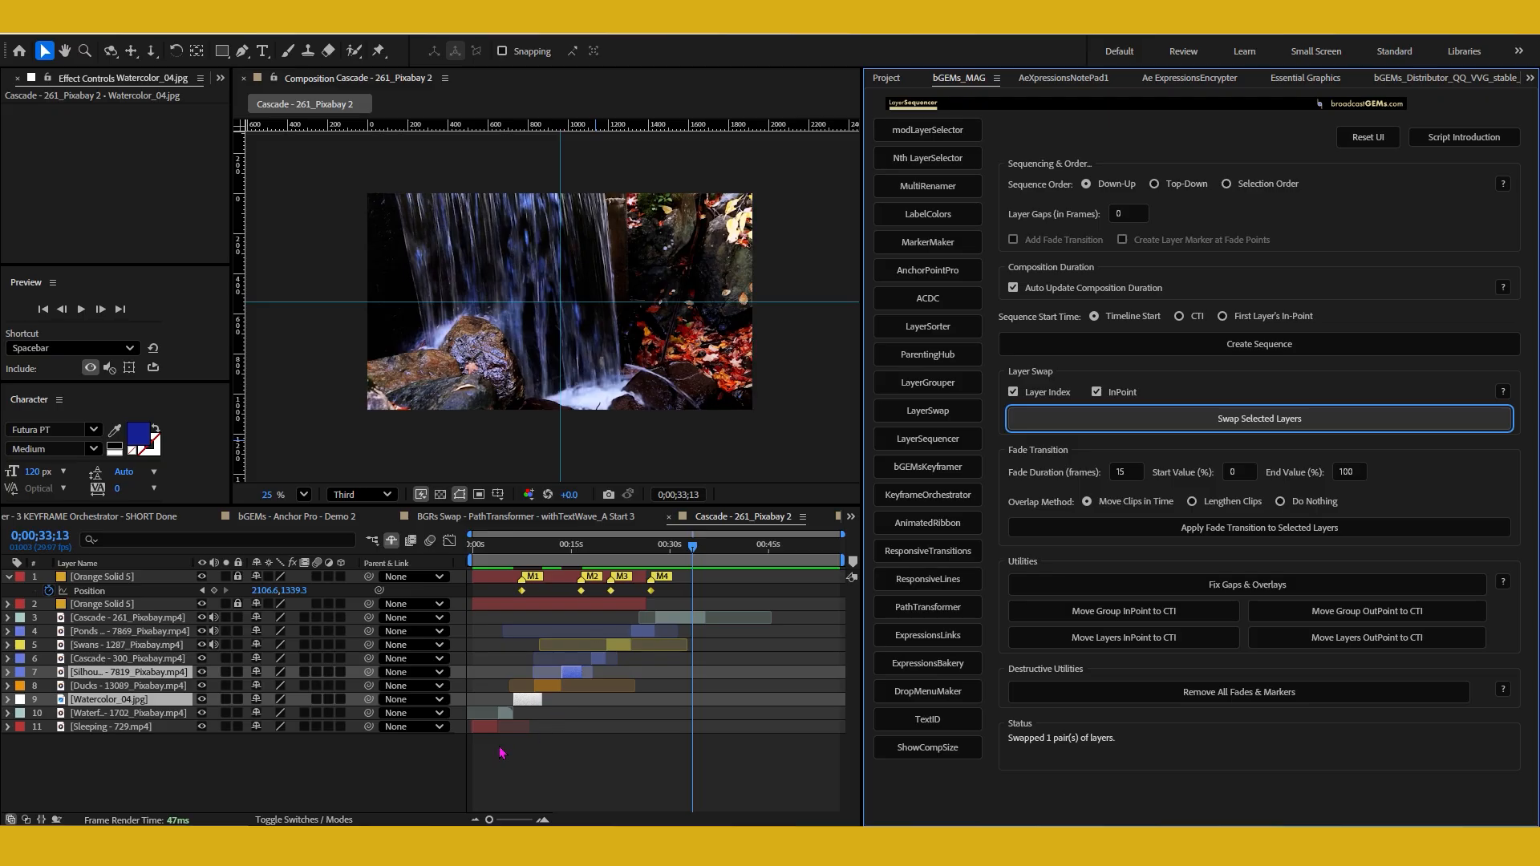
key("ctrl+z")
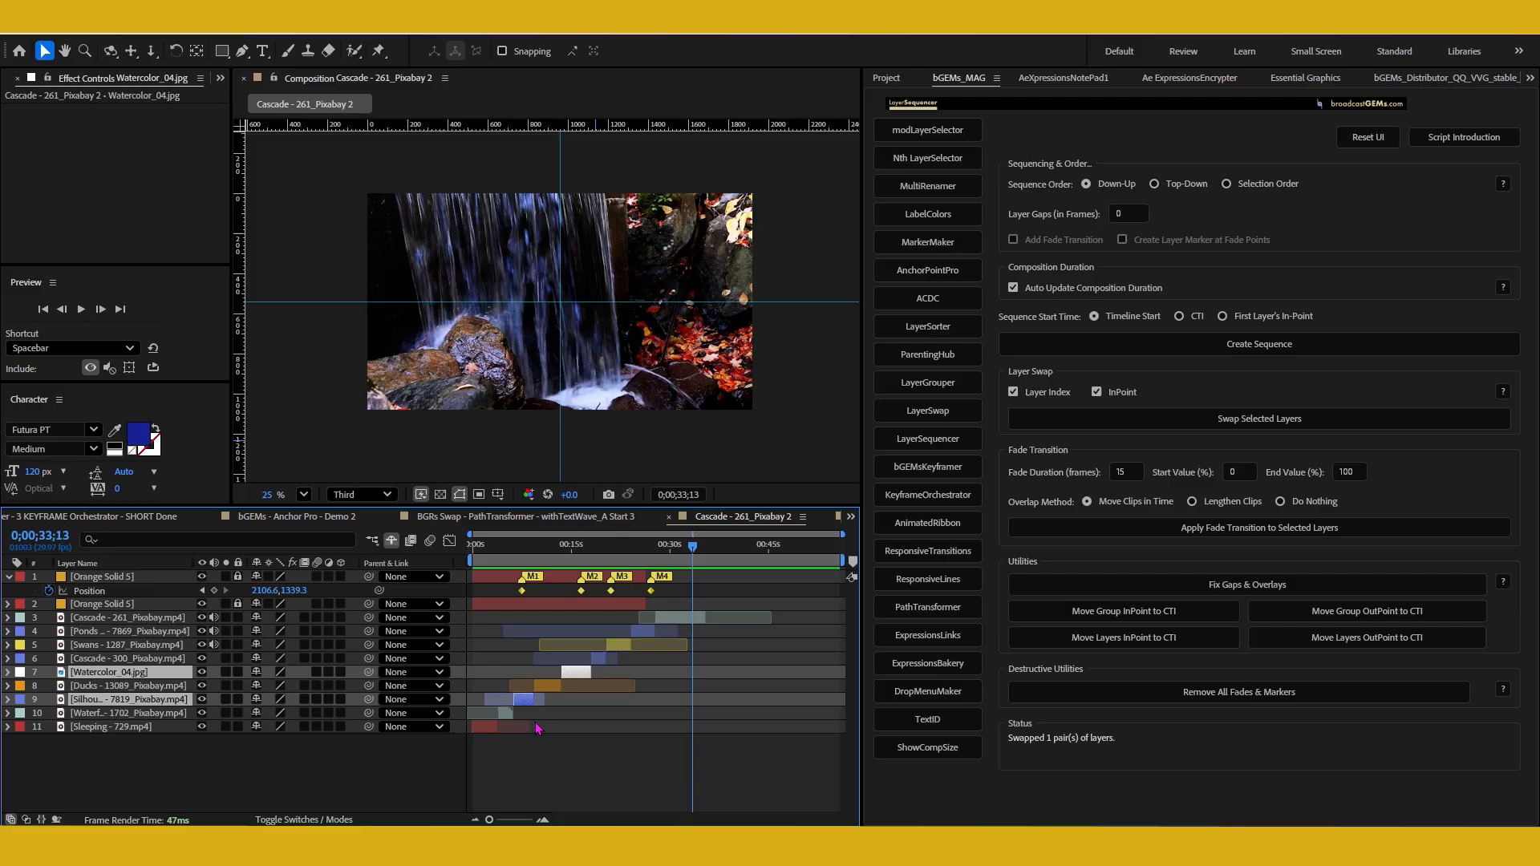
left_click(1258, 419, "shift")
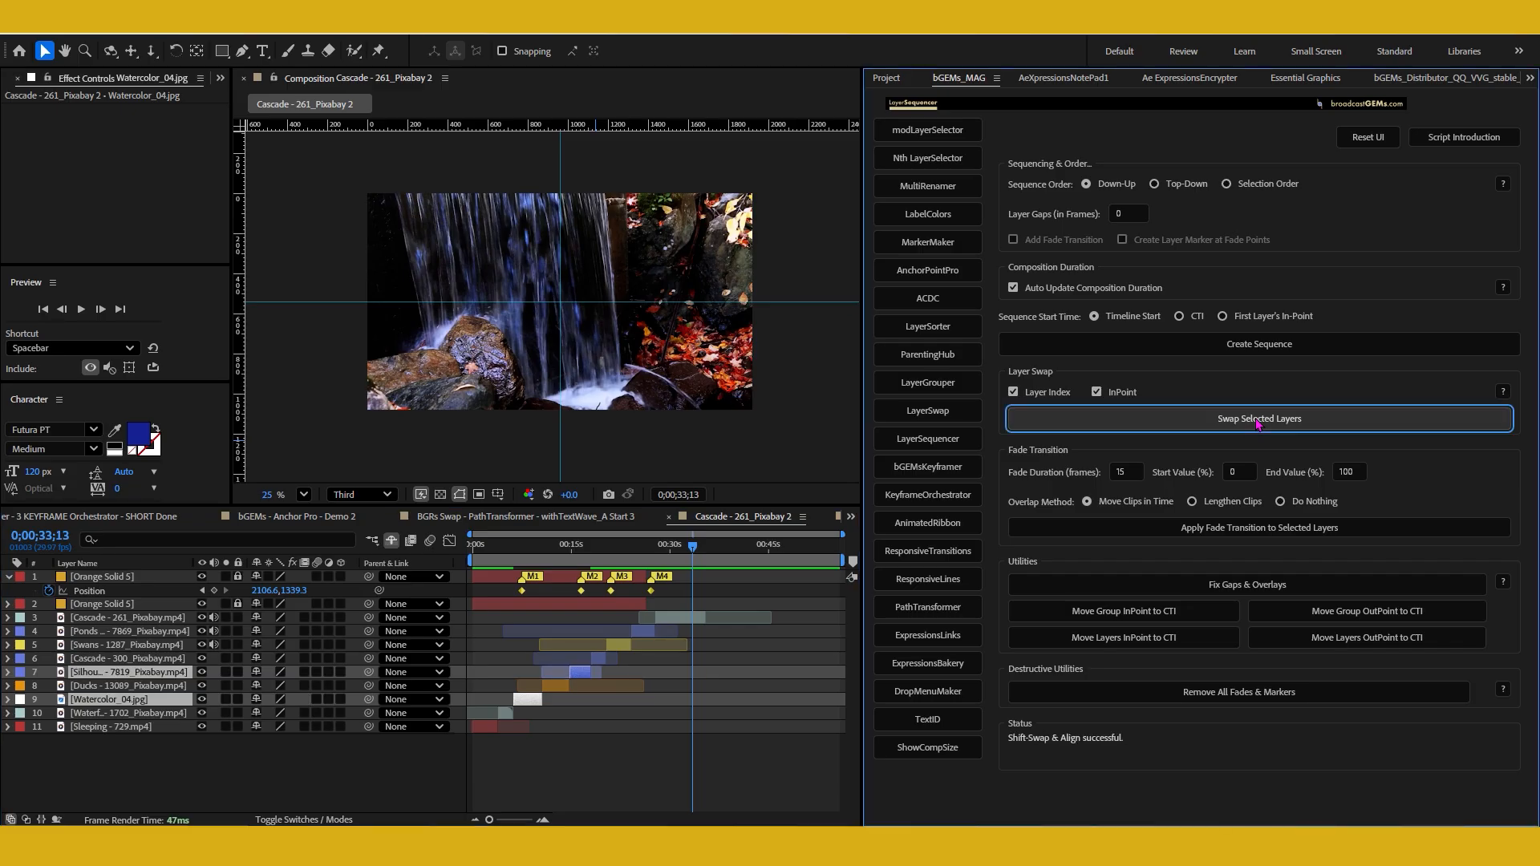
Read the Layer Swap help on pairing logic, swap options and the power-user shortcut
left_click(1504, 393)
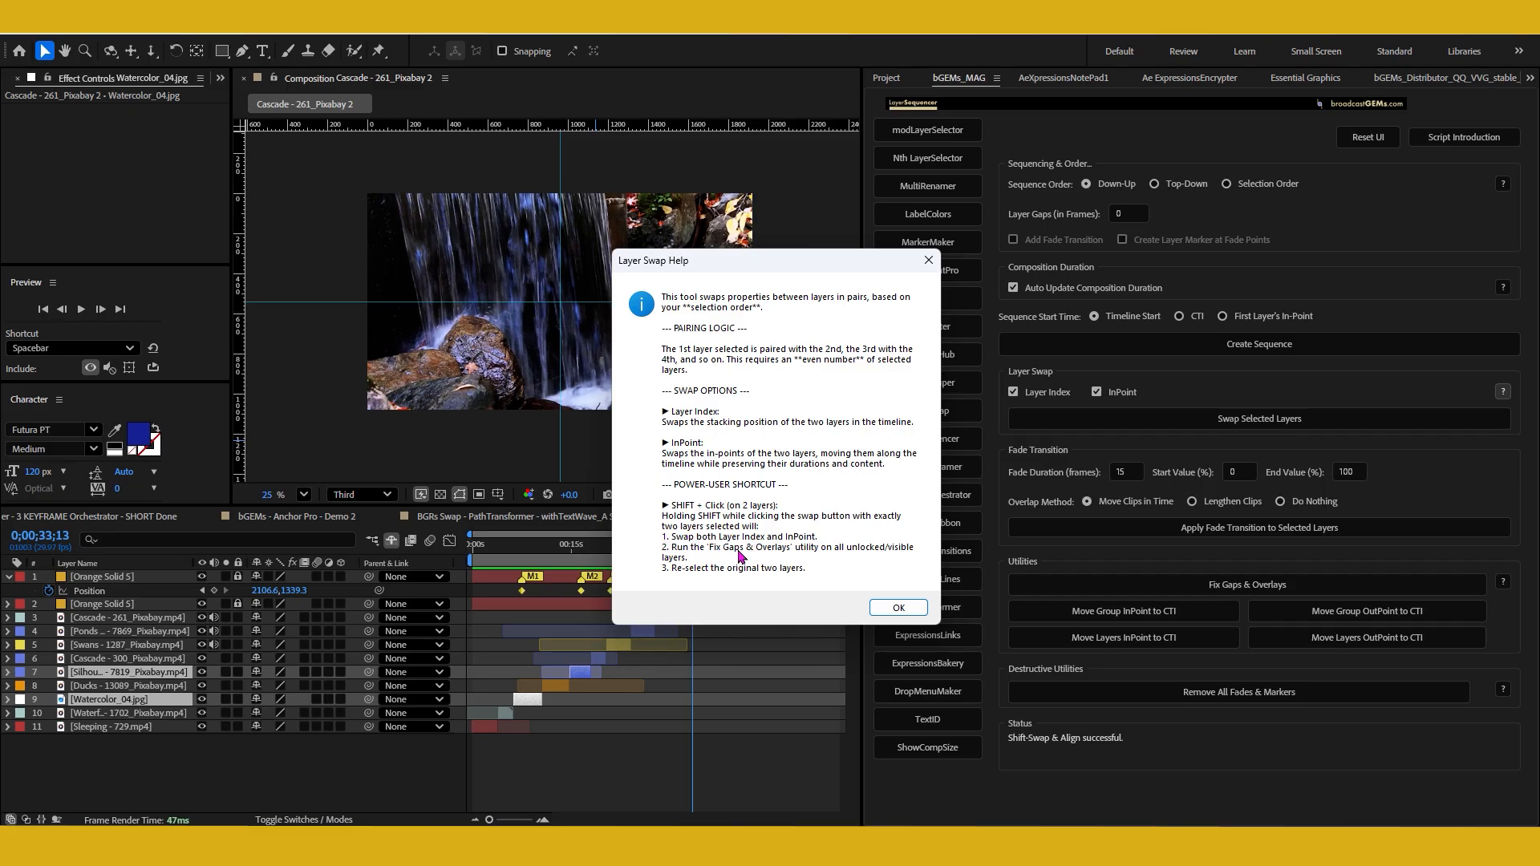
left_click(888, 608)
Use MarkerMaker to create sequentially numbered comp markers named M1 onward at the in-points of all nine footage layers, and return to LayerSequencer
left_click(320, 754)
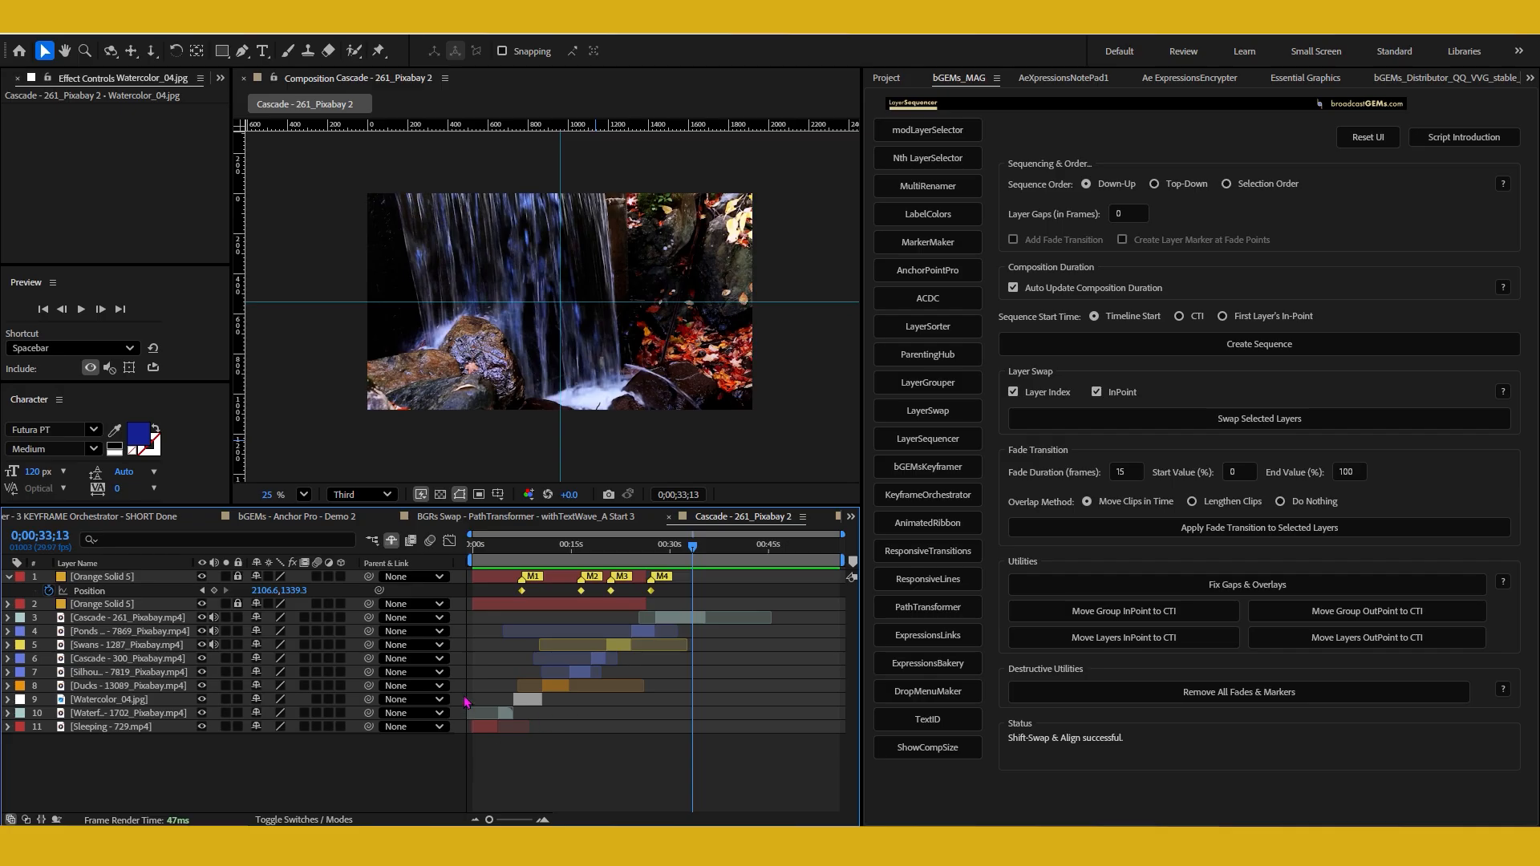
left_click(129, 727)
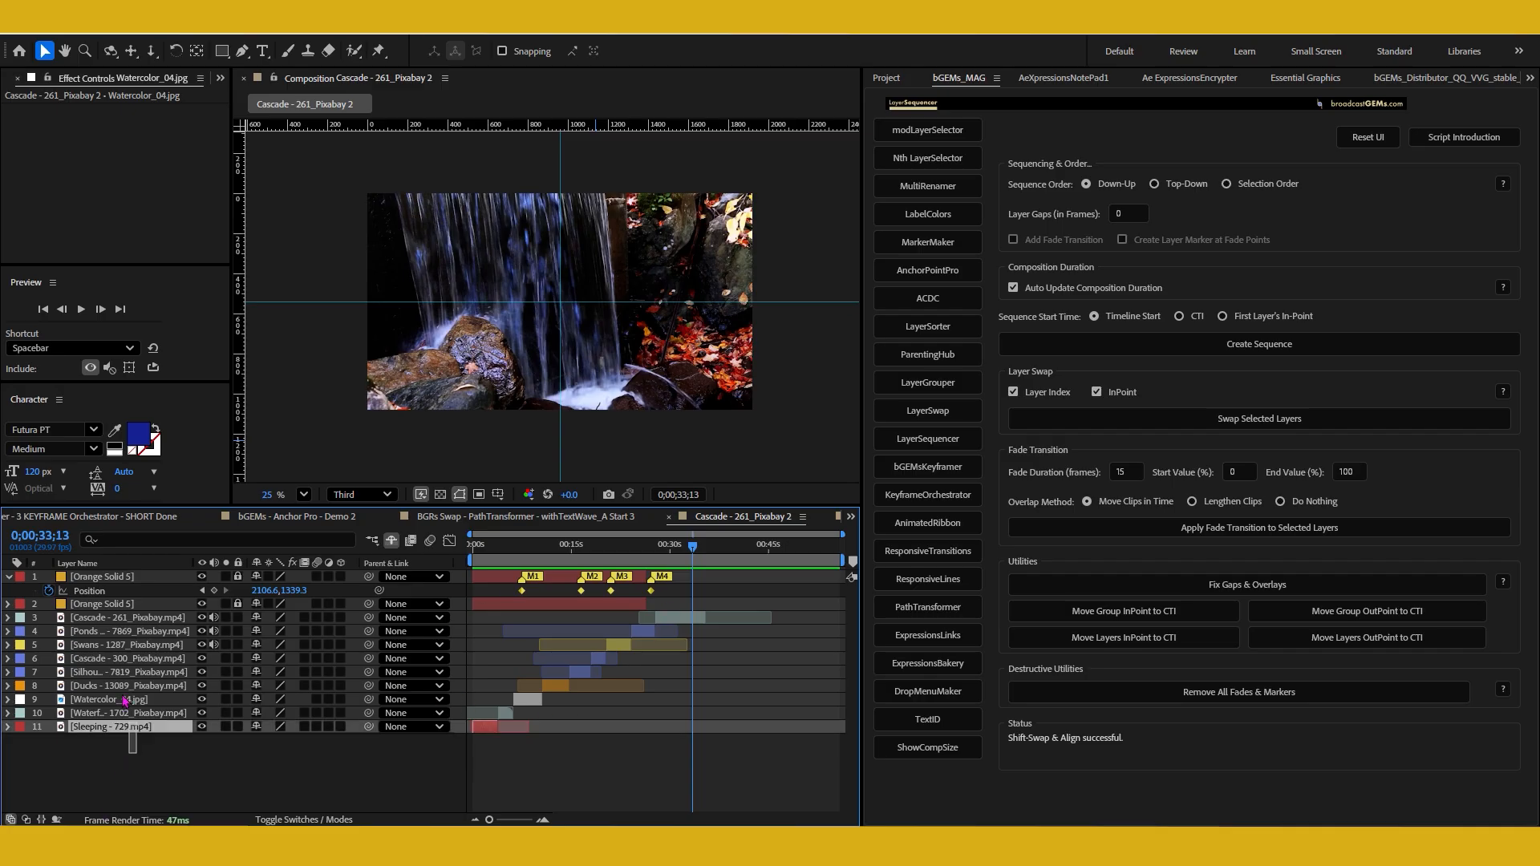
left_click_drag(126, 702, 143, 618)
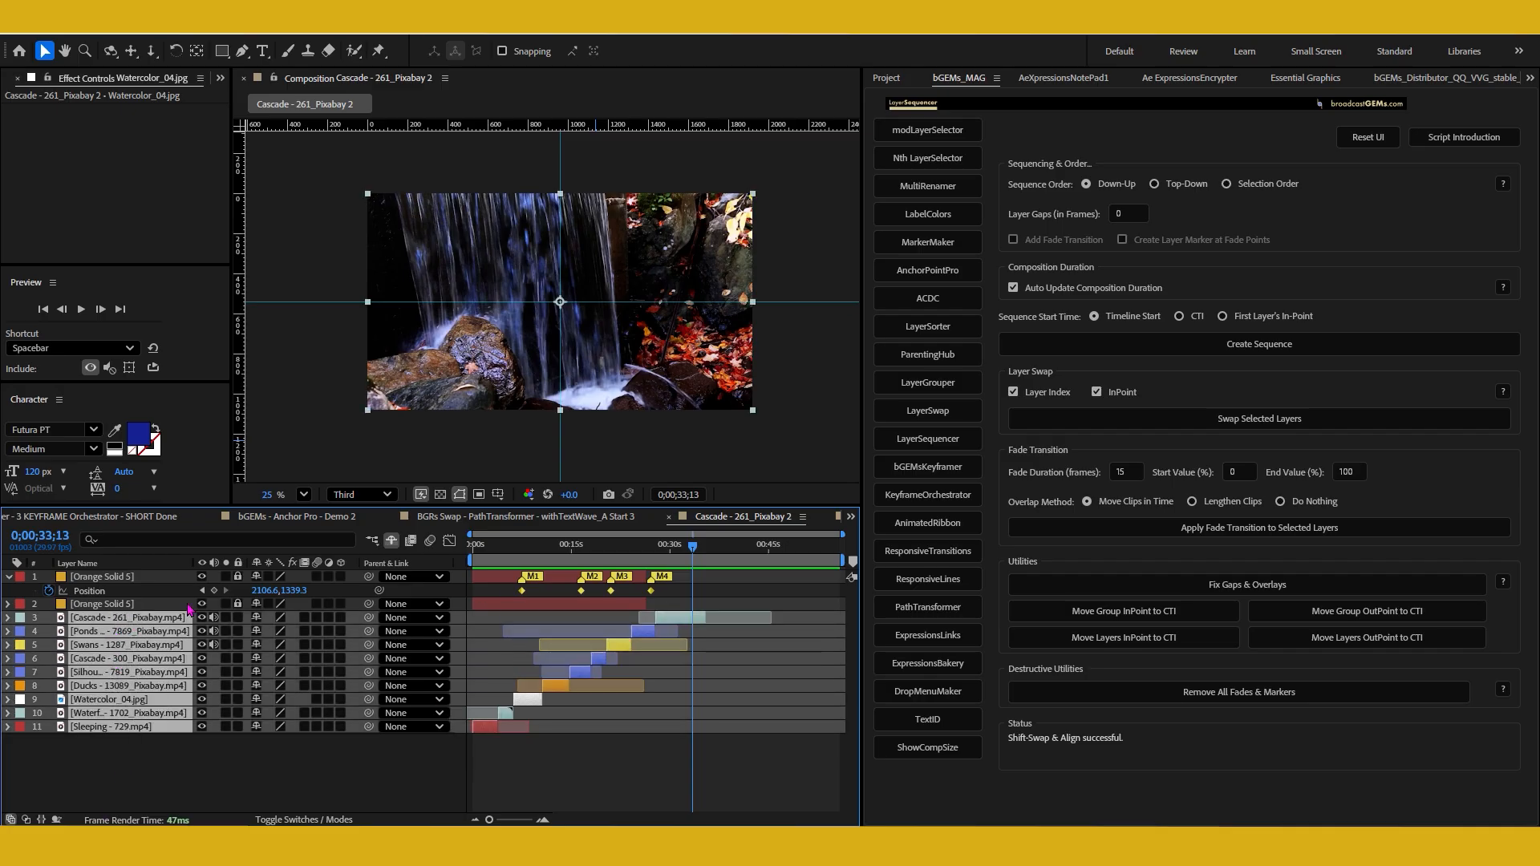
left_click(949, 245)
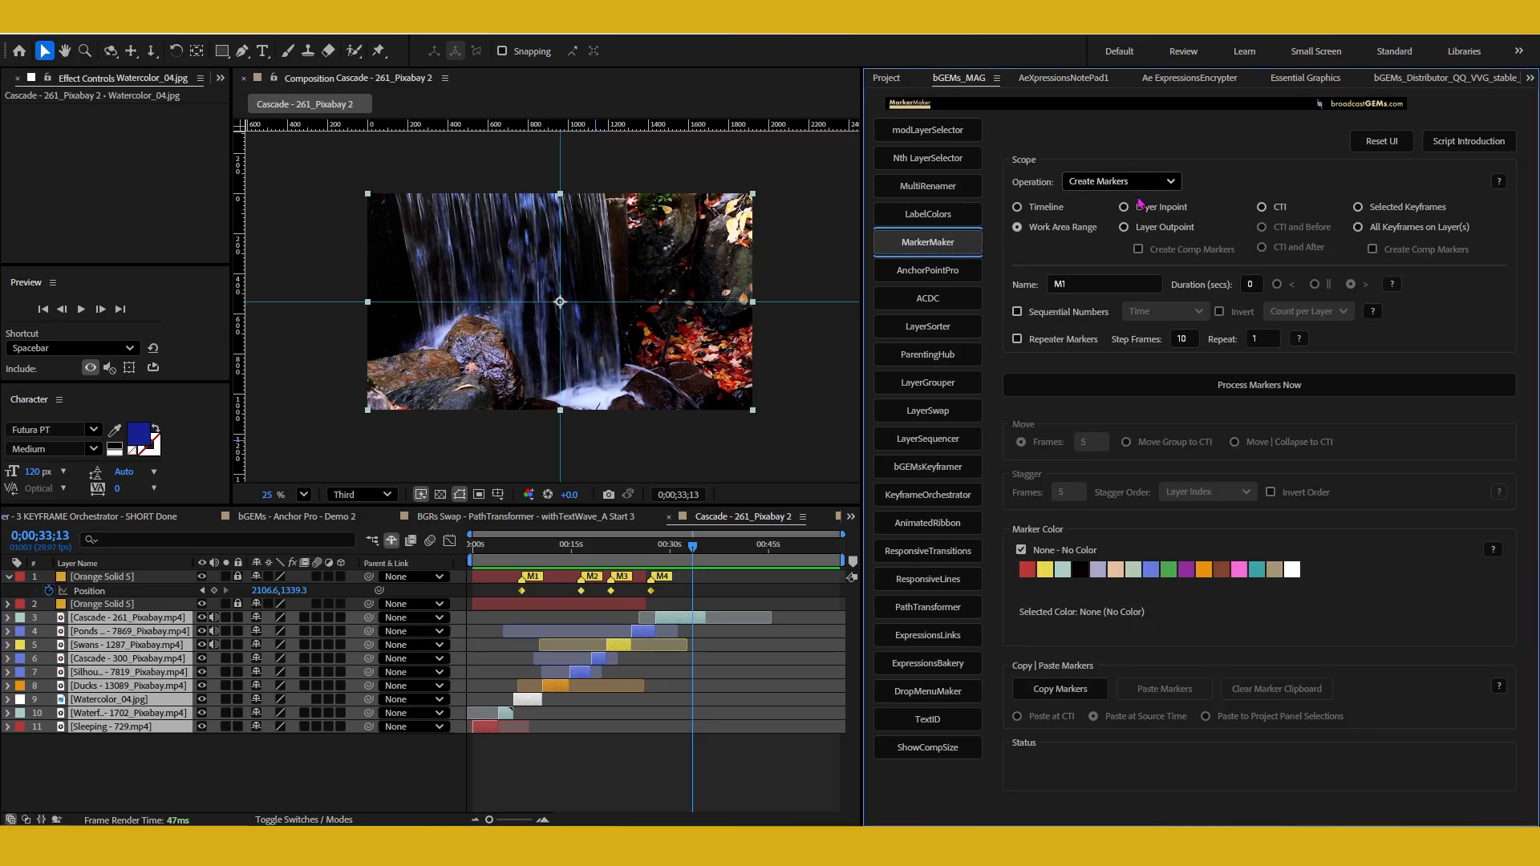
left_click(1146, 212)
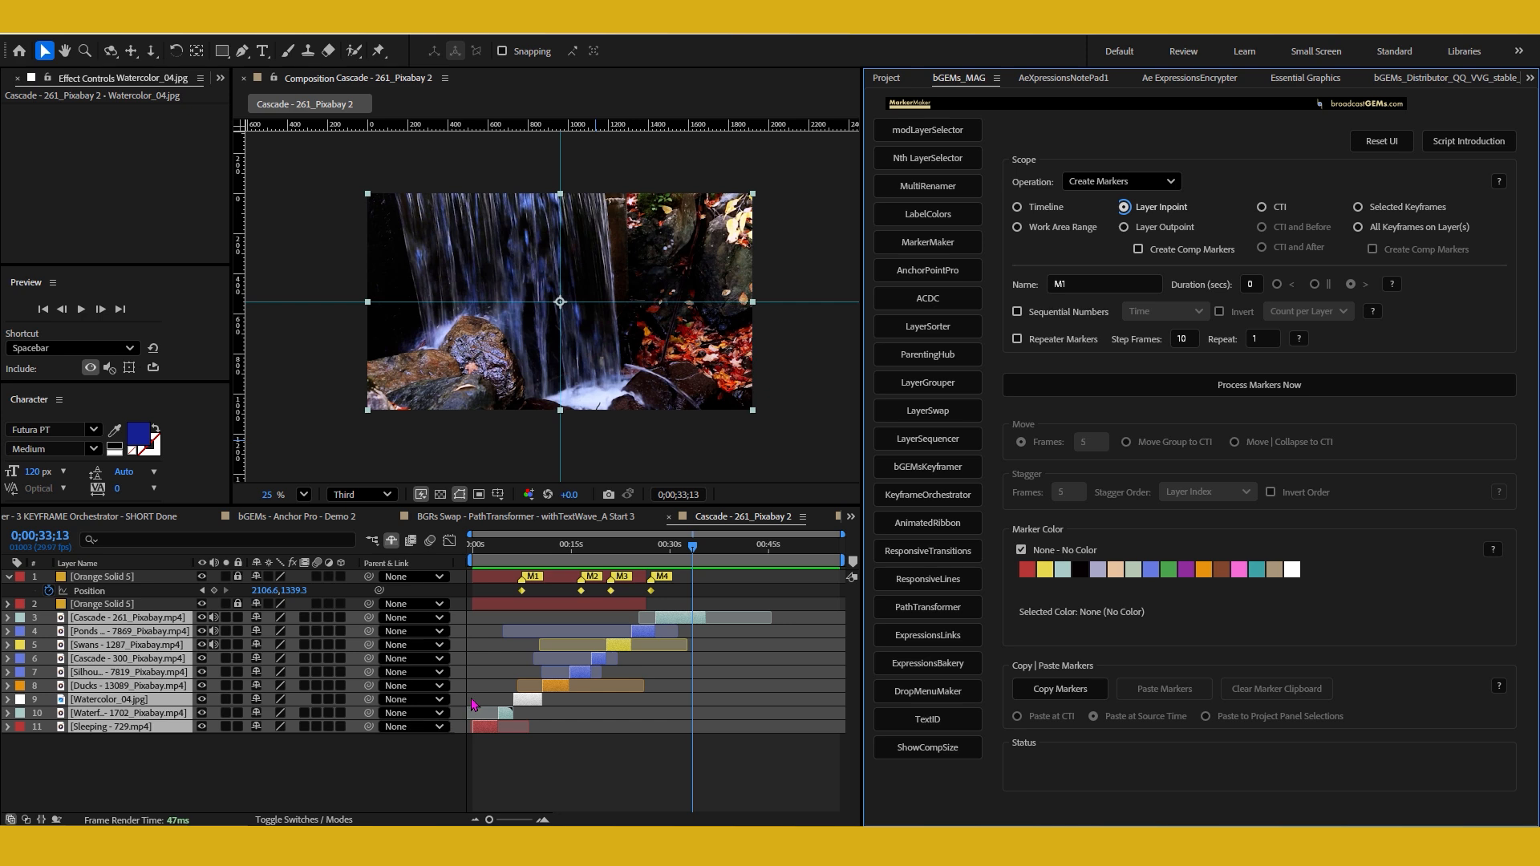
left_click(1188, 251)
left_click(1055, 320)
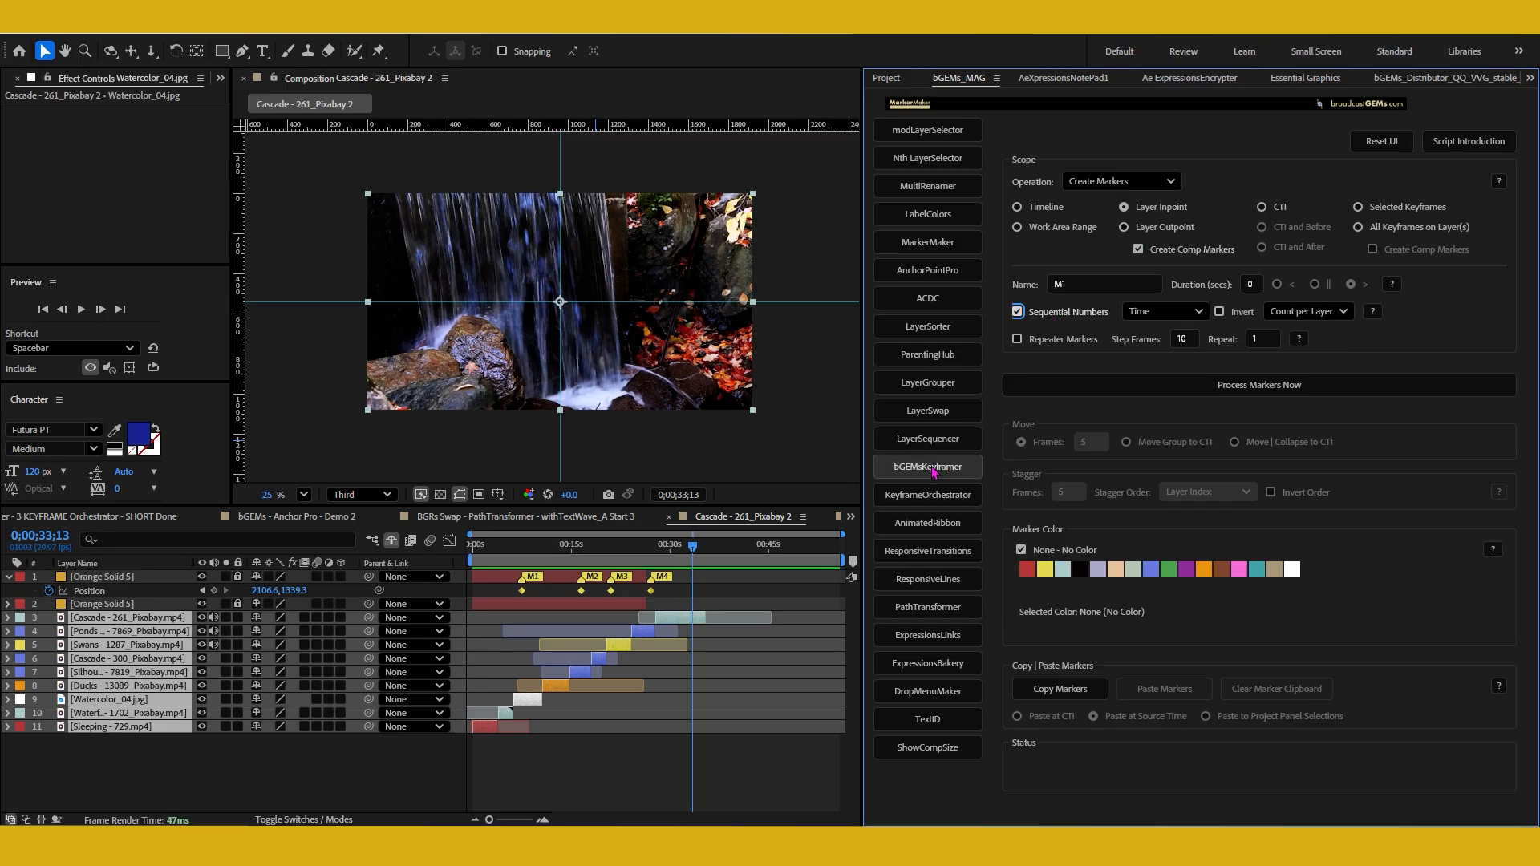
left_click(1043, 384)
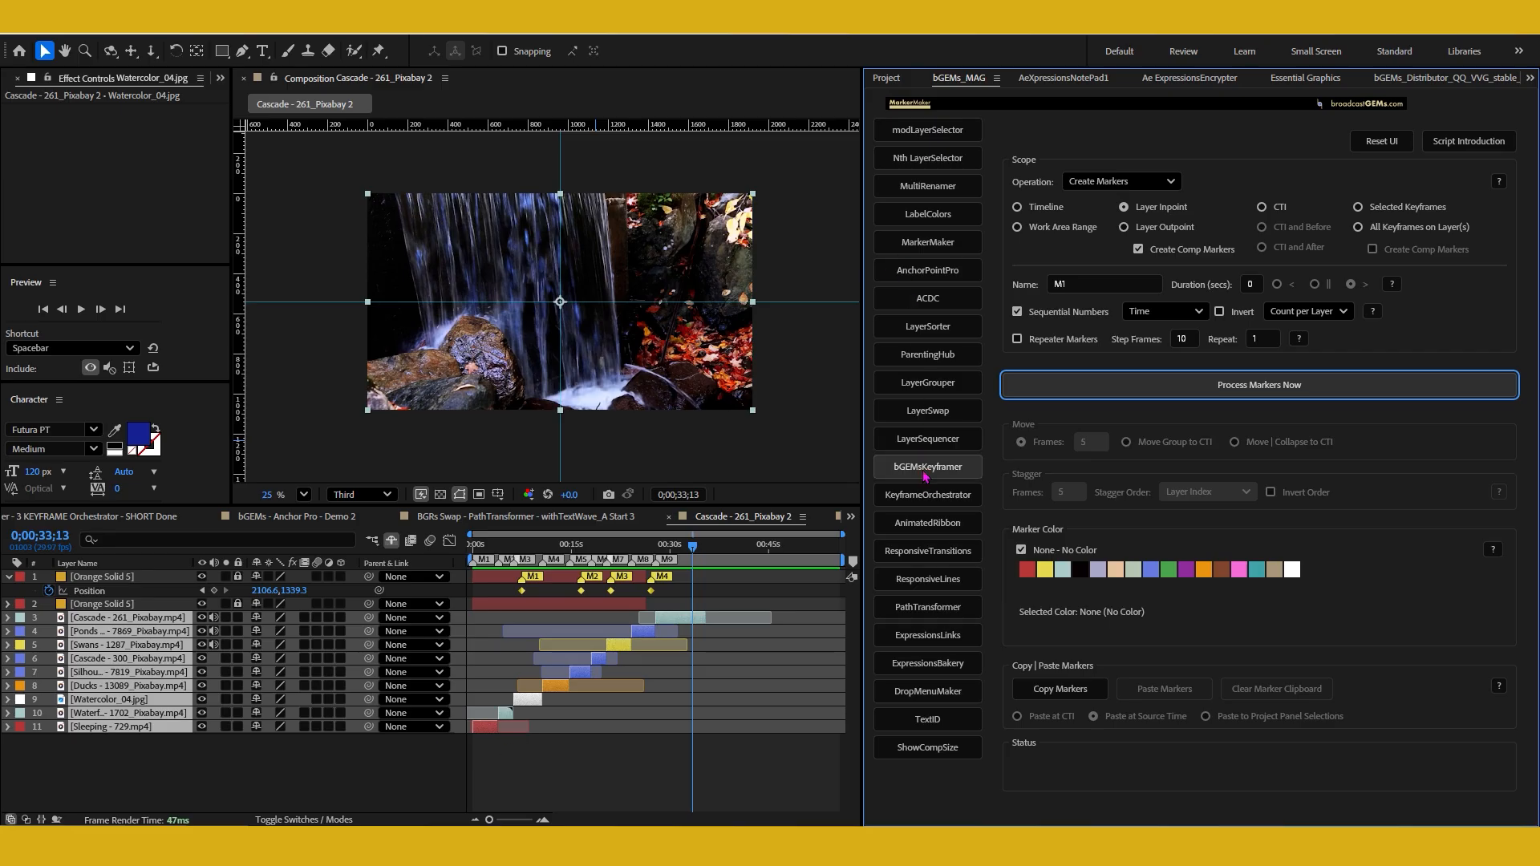
left_click(925, 442)
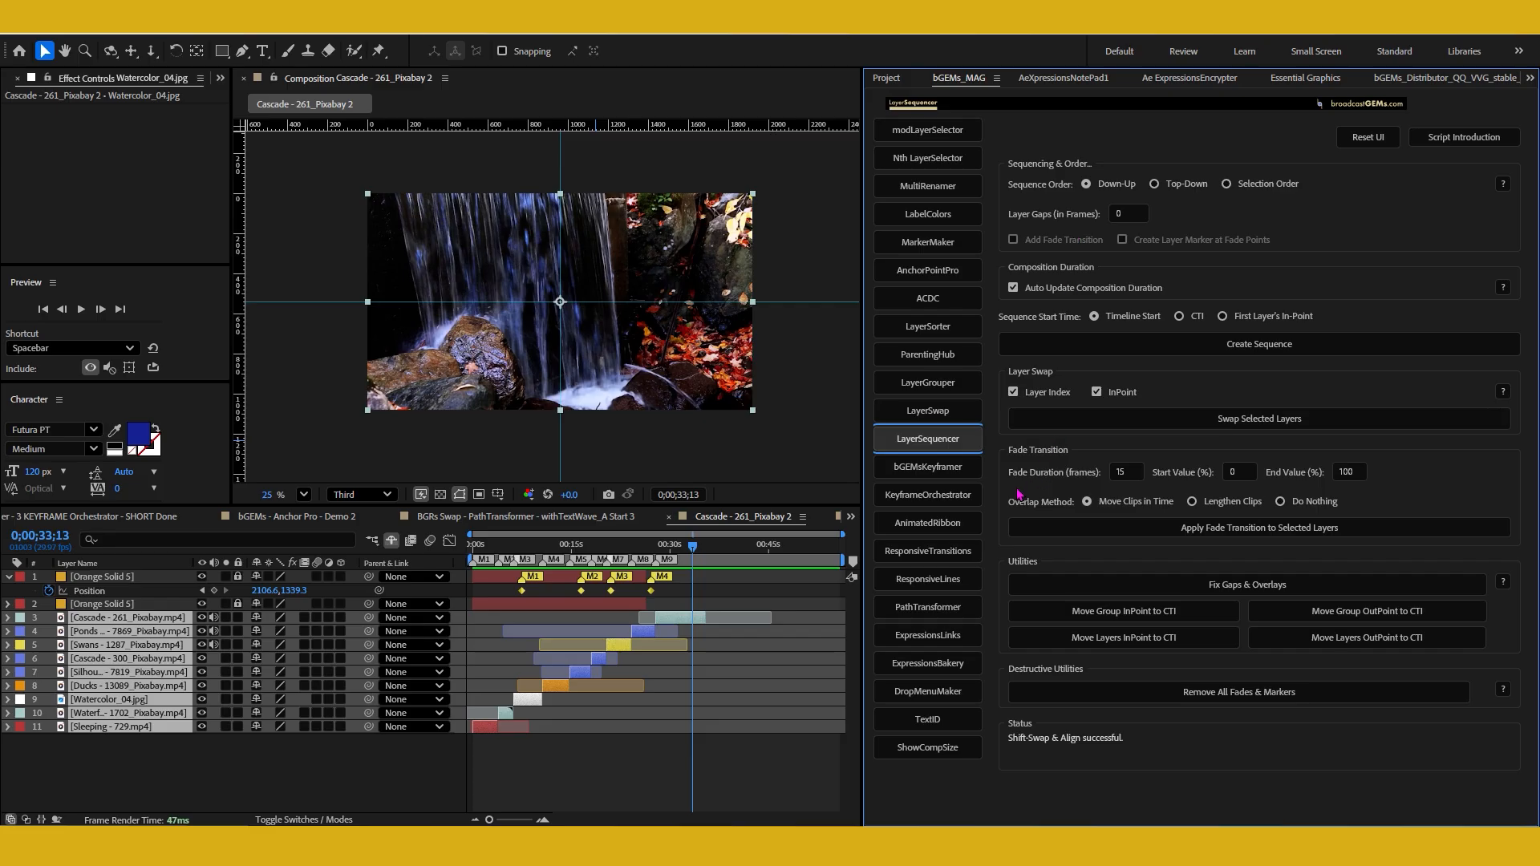
Apply a 15-frame fade transition from 0% to 100% to the nine footage layers, using Move Clips in Time as overlap method
left_click(1123, 472)
key("Tab")
key("Tab")
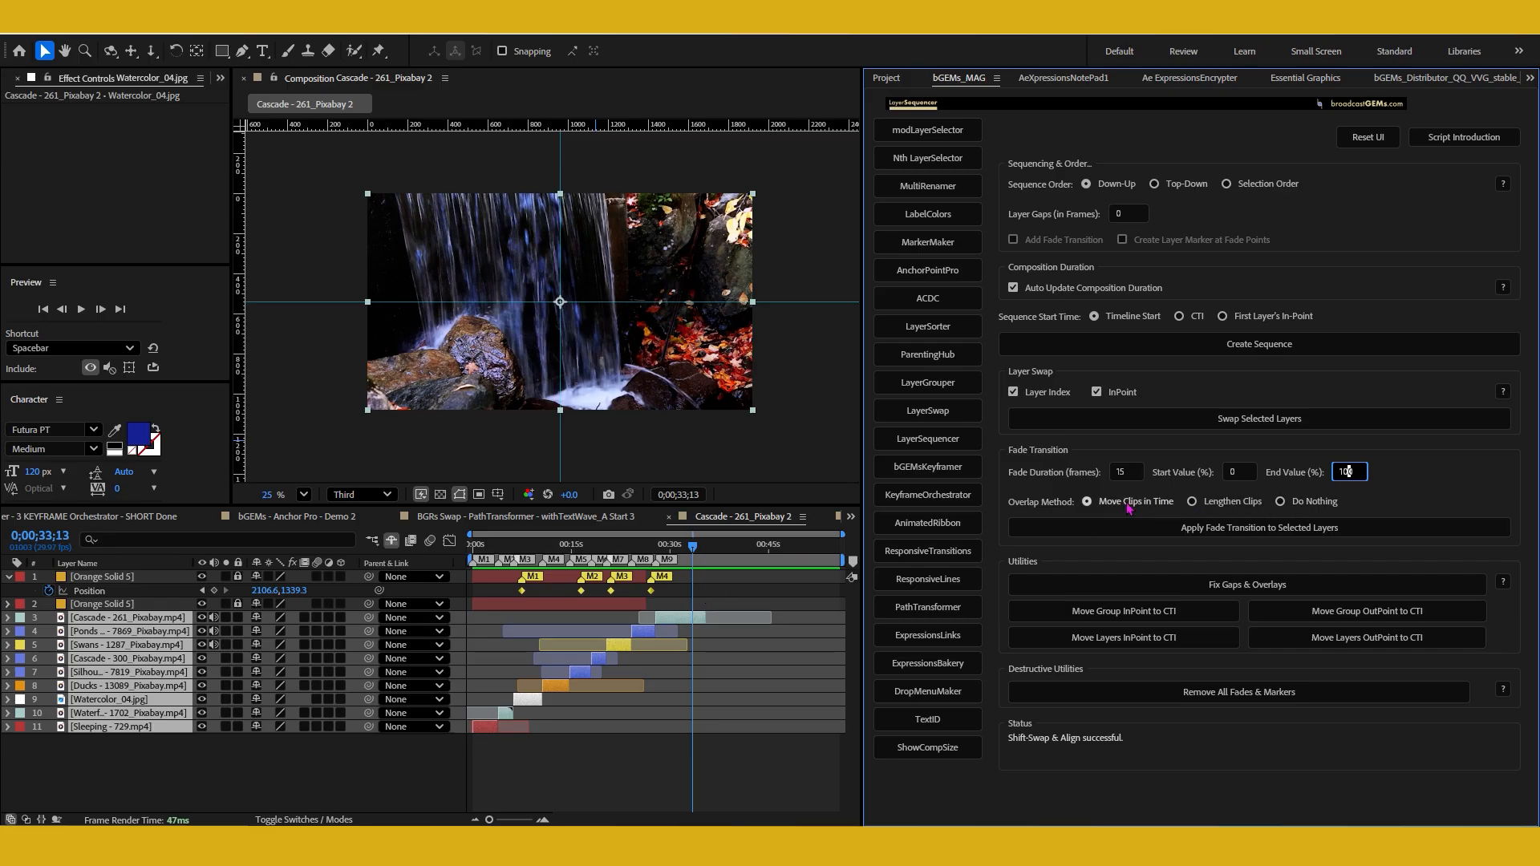
left_click_drag(484, 714, 469, 714)
left_click(1181, 529)
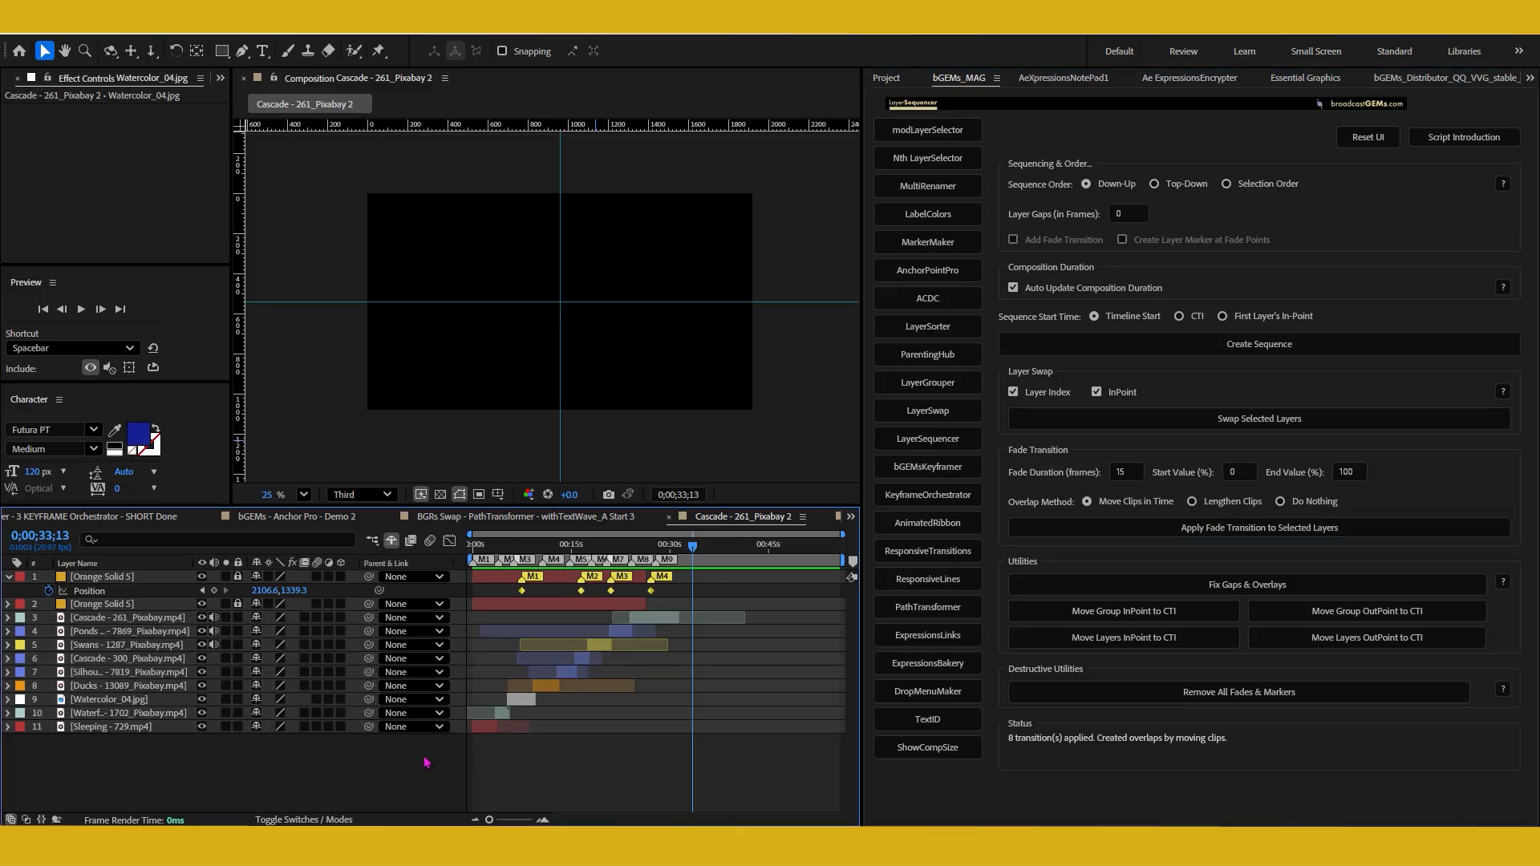
Examine the opacity keyframes of the faded layers in the maximized timeline and scrub through the overlaps to 0;00;16;17
key("grave")
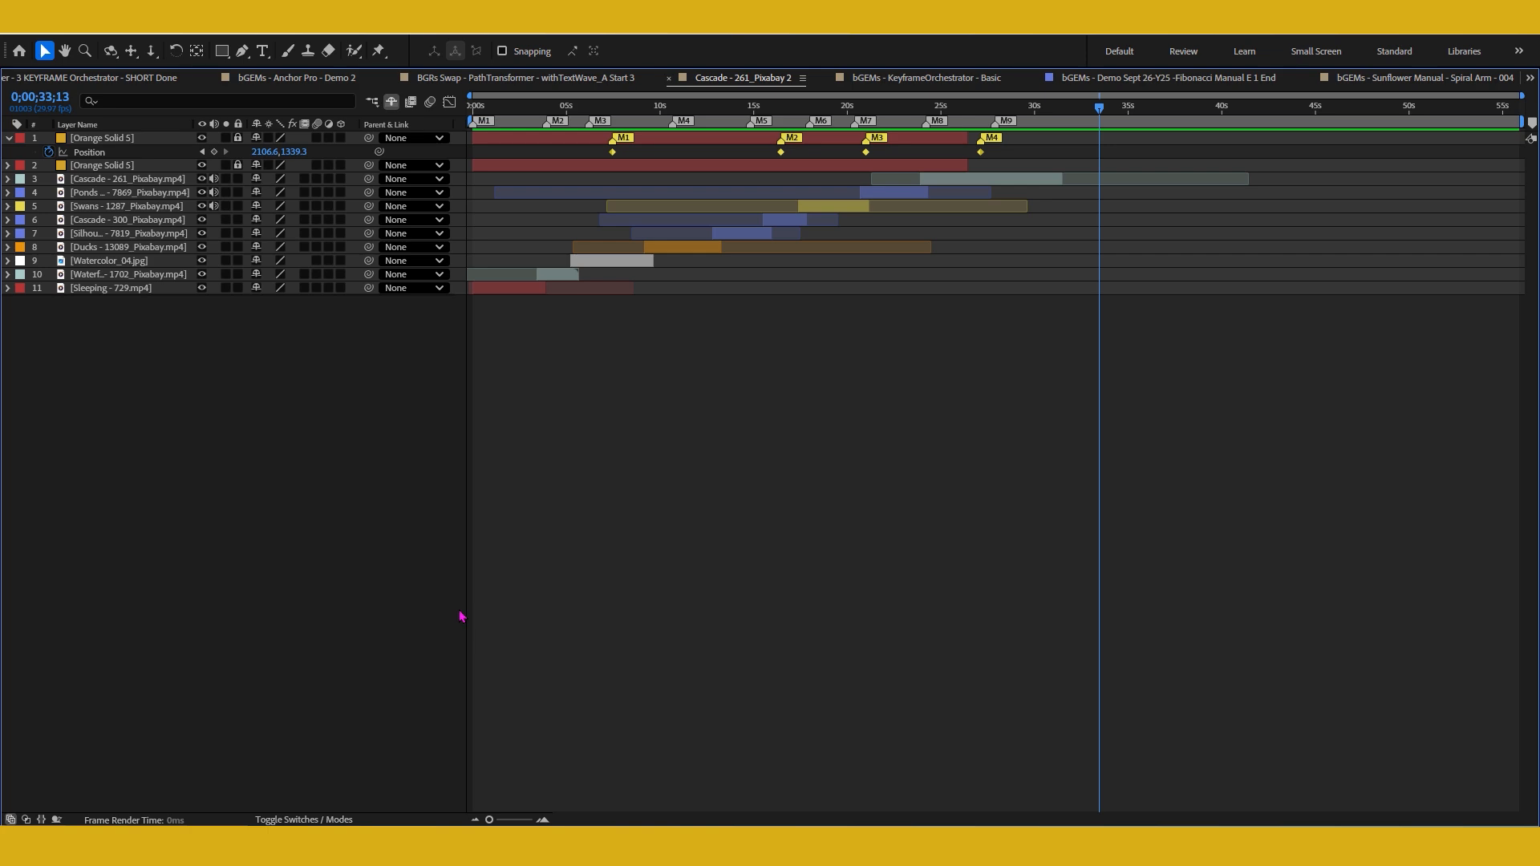
key("u")
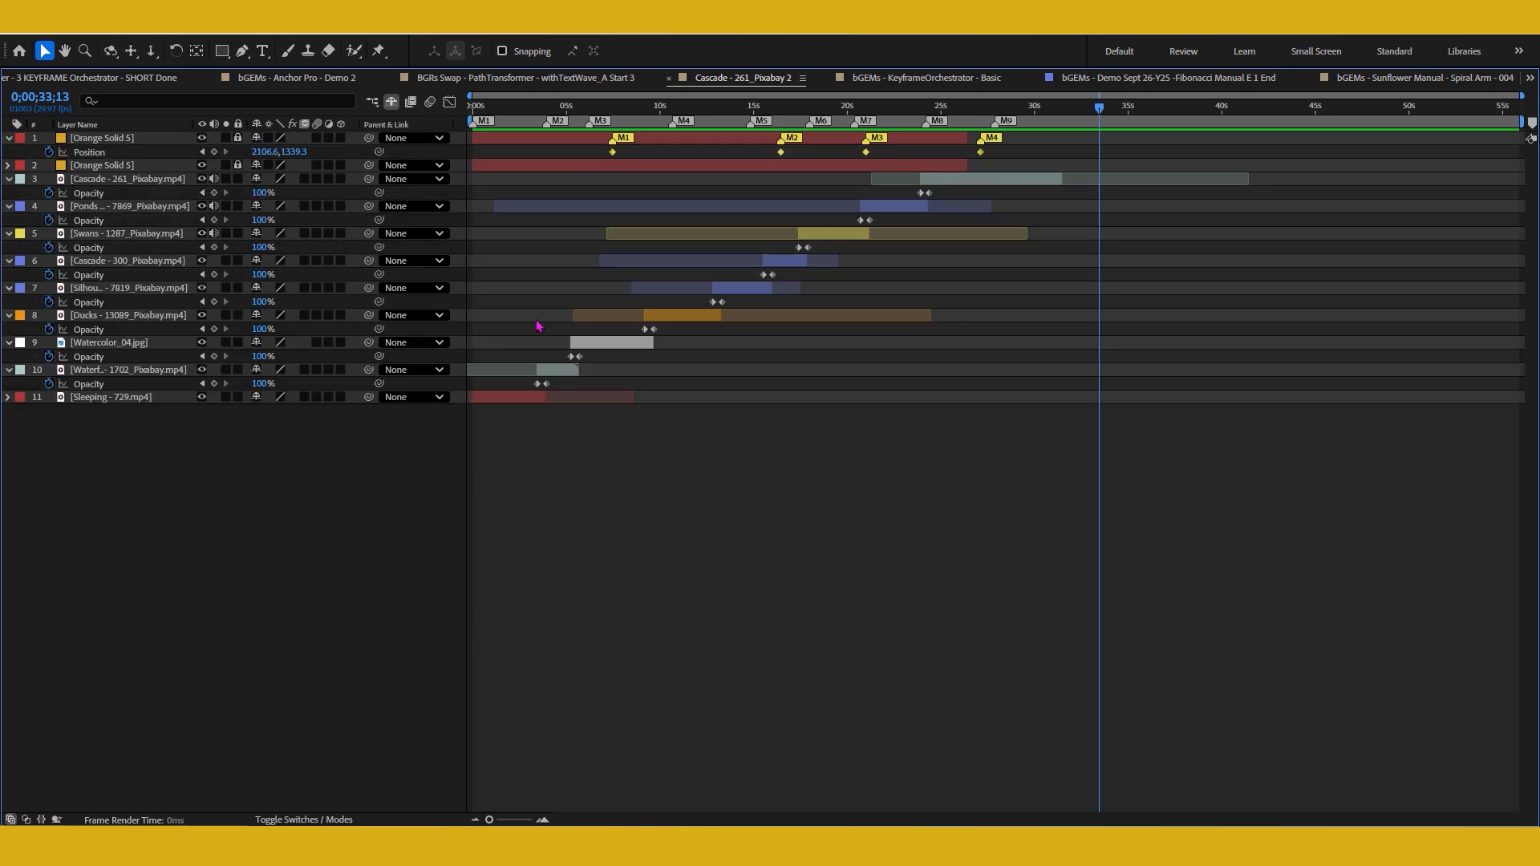
left_click_drag(535, 105, 921, 100)
left_click_drag(926, 107, 783, 107)
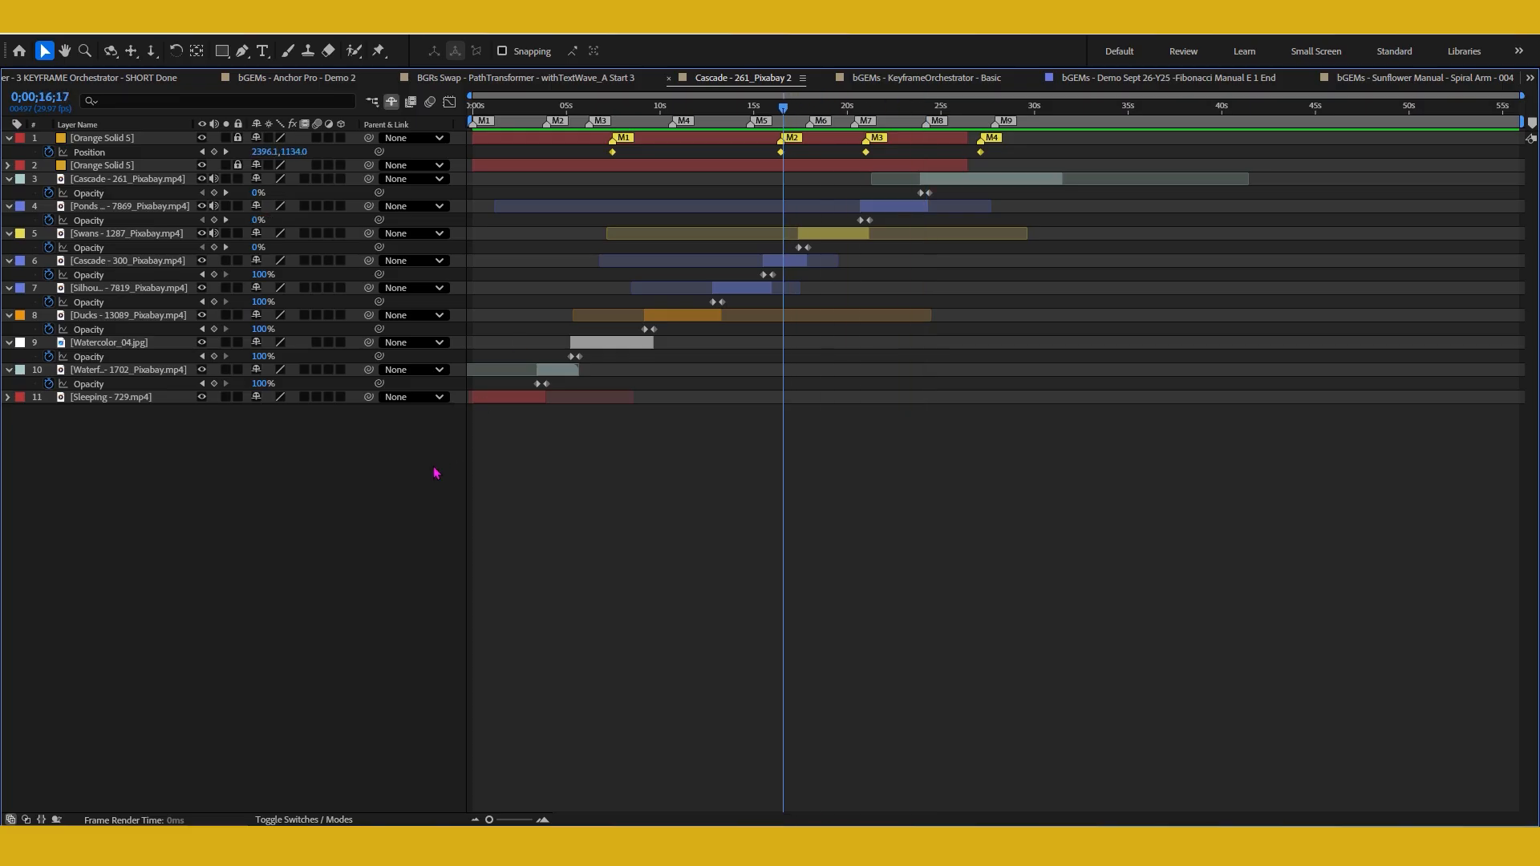
Undo the fade transitions, restore the panel layout and collapse the properties of the footage layers
key("ctrl+z")
key("grave")
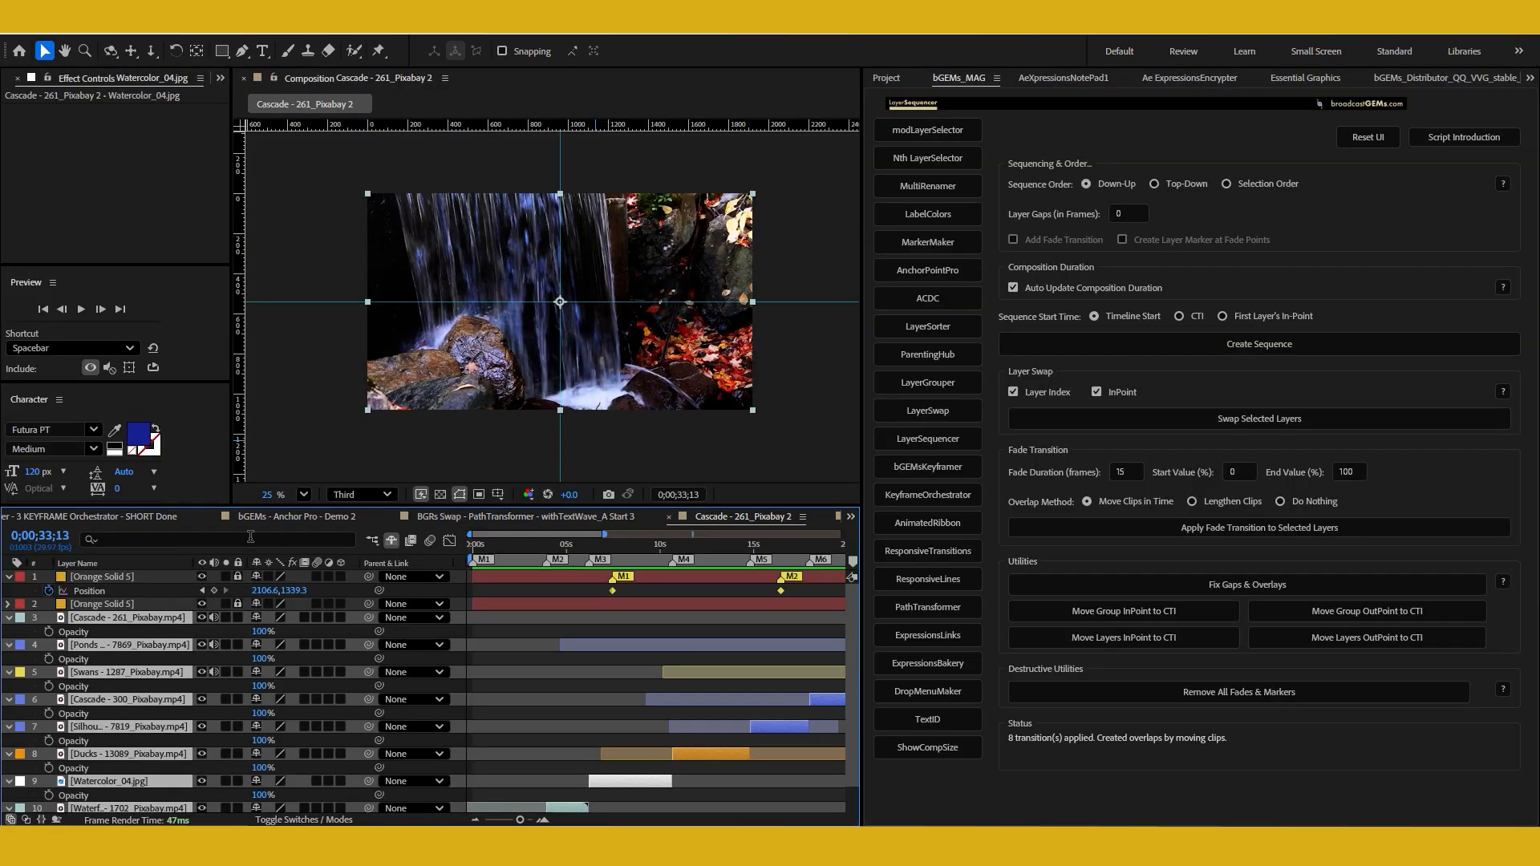
left_click(8, 619)
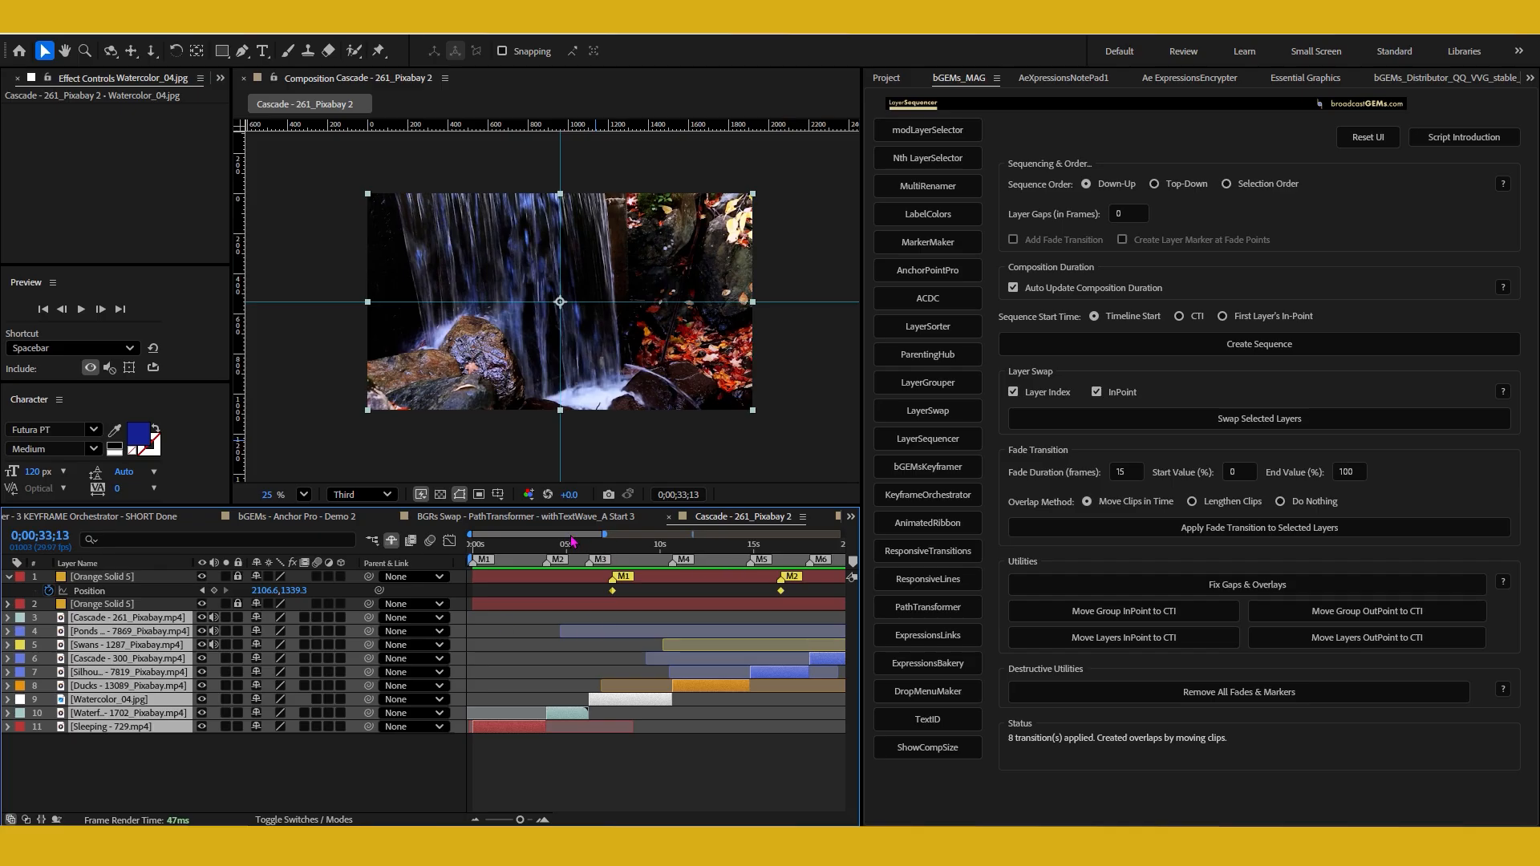
key("minus")
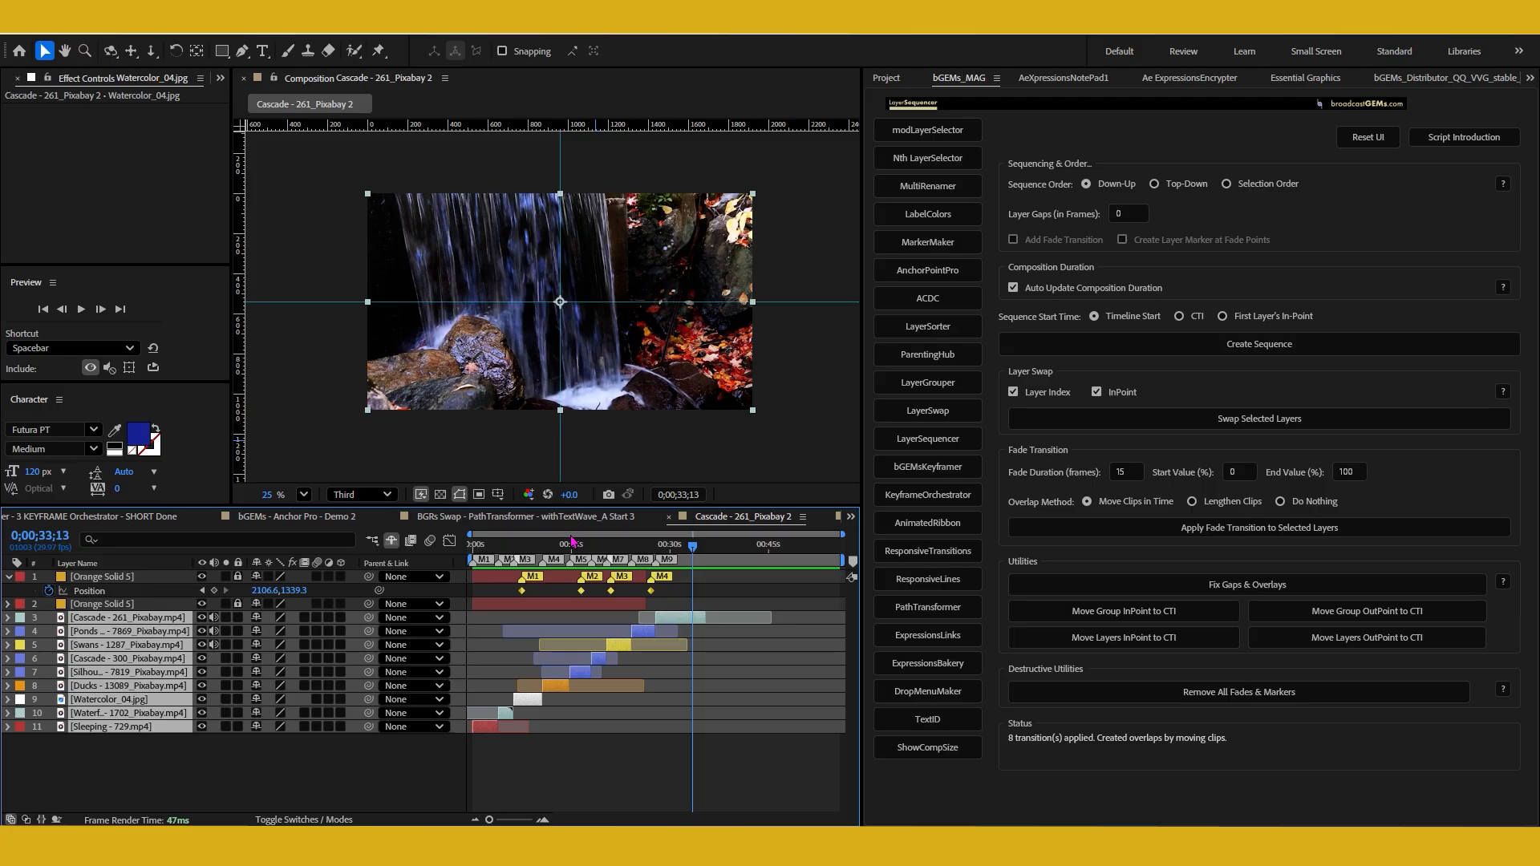
Sequence the nine footage layers in Top-Down order, alternating with Down-Up for comparison and ending on Top-Down
left_click(1189, 186)
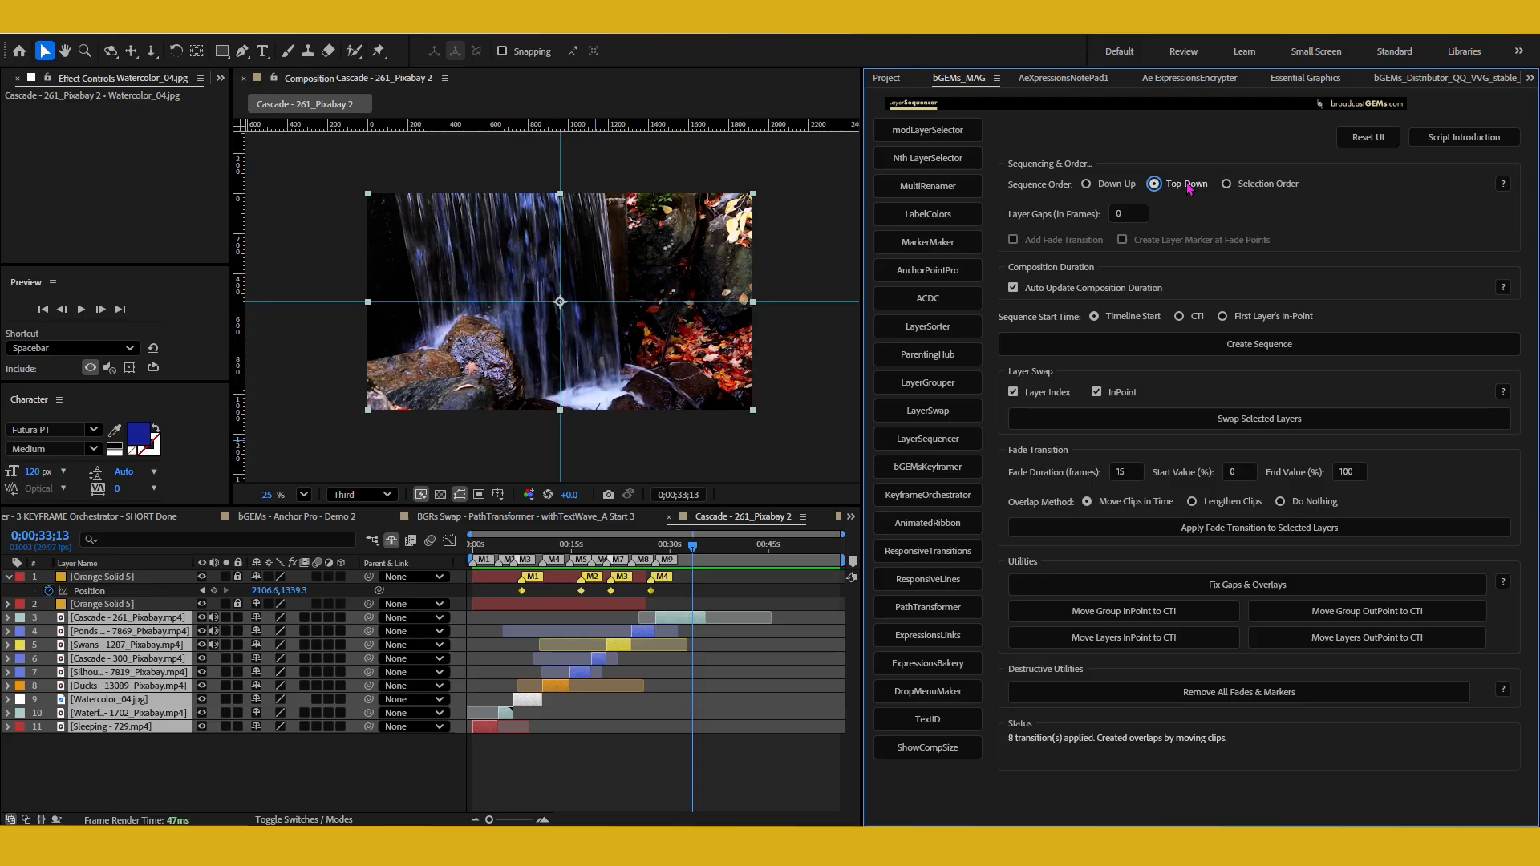
left_click(1204, 345)
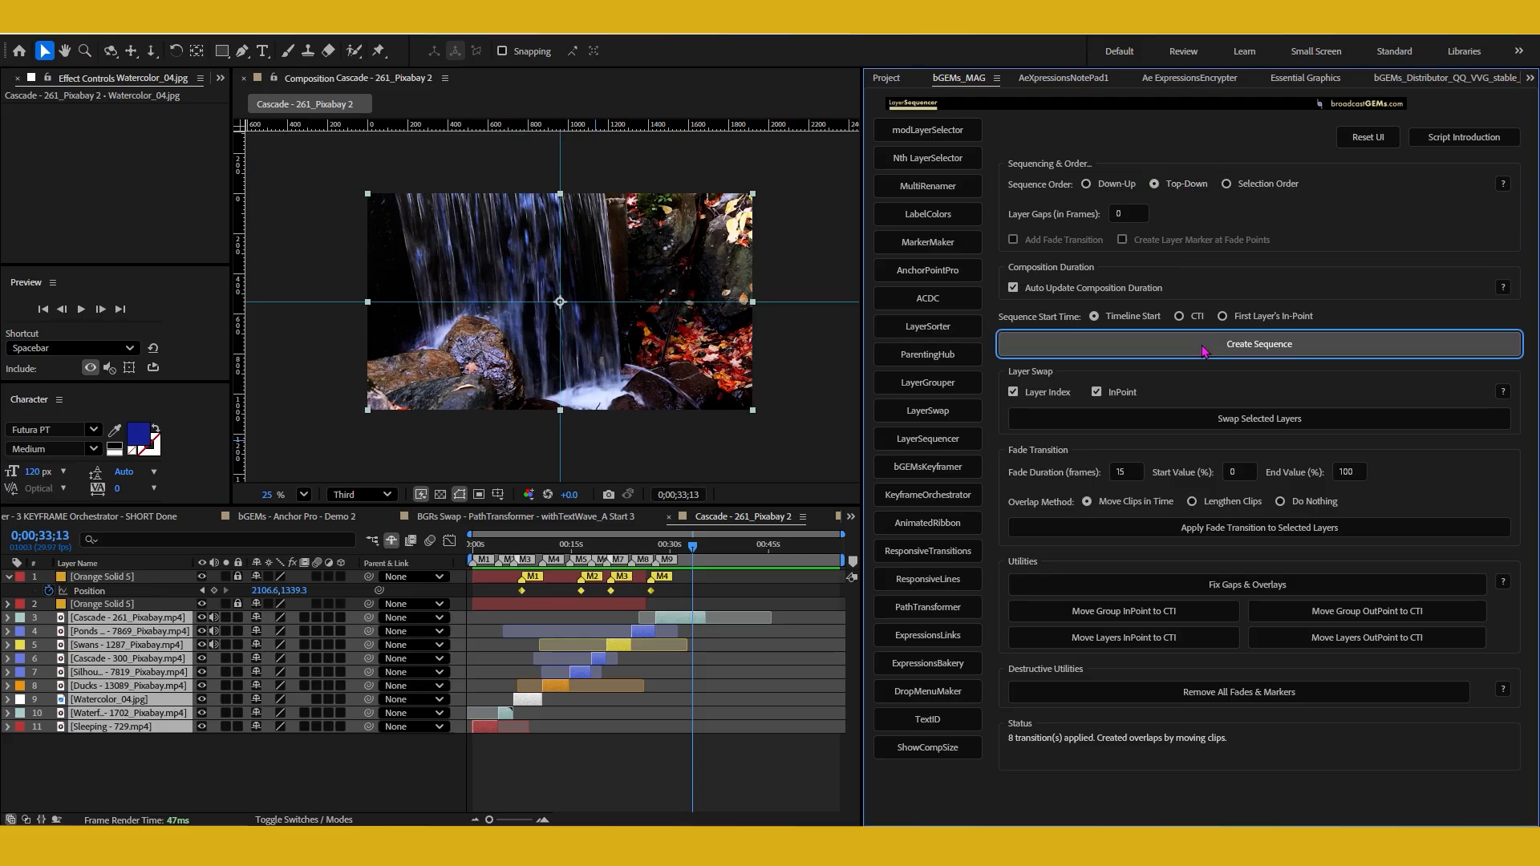
left_click(1117, 185)
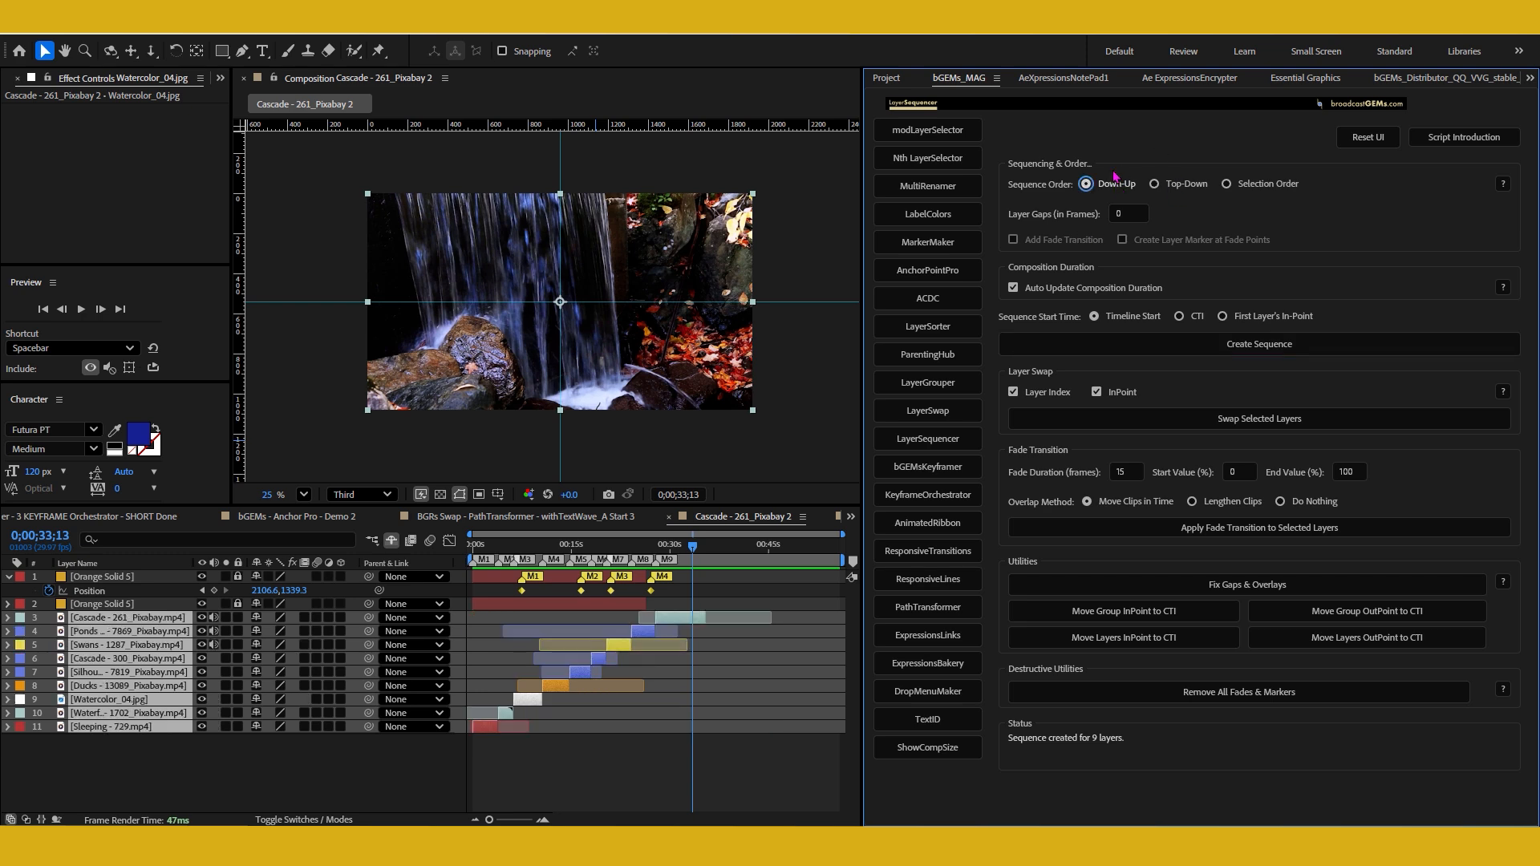
left_click(1181, 189)
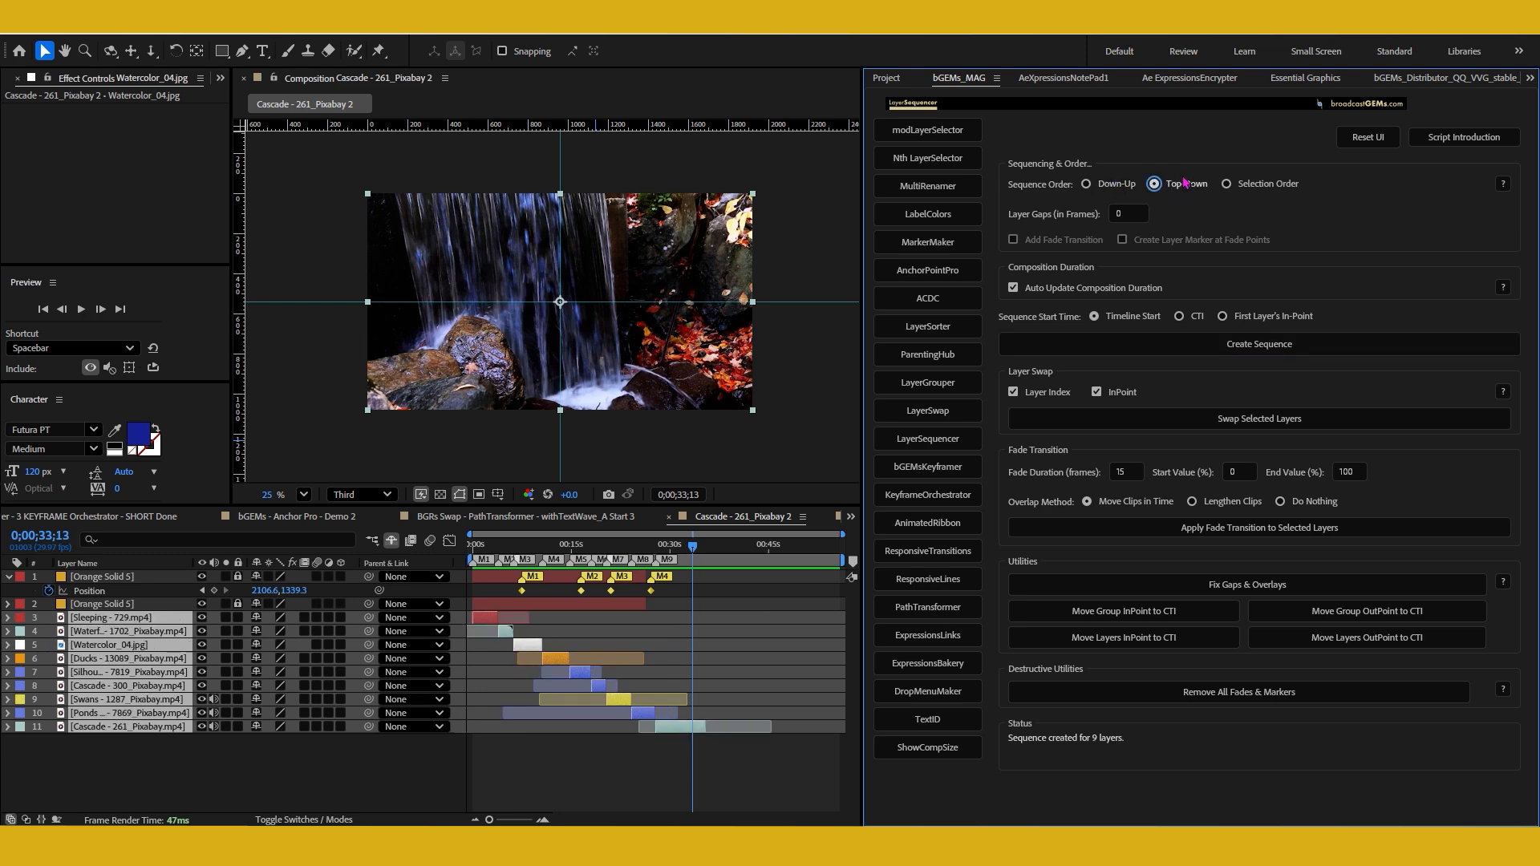
left_click(1235, 353)
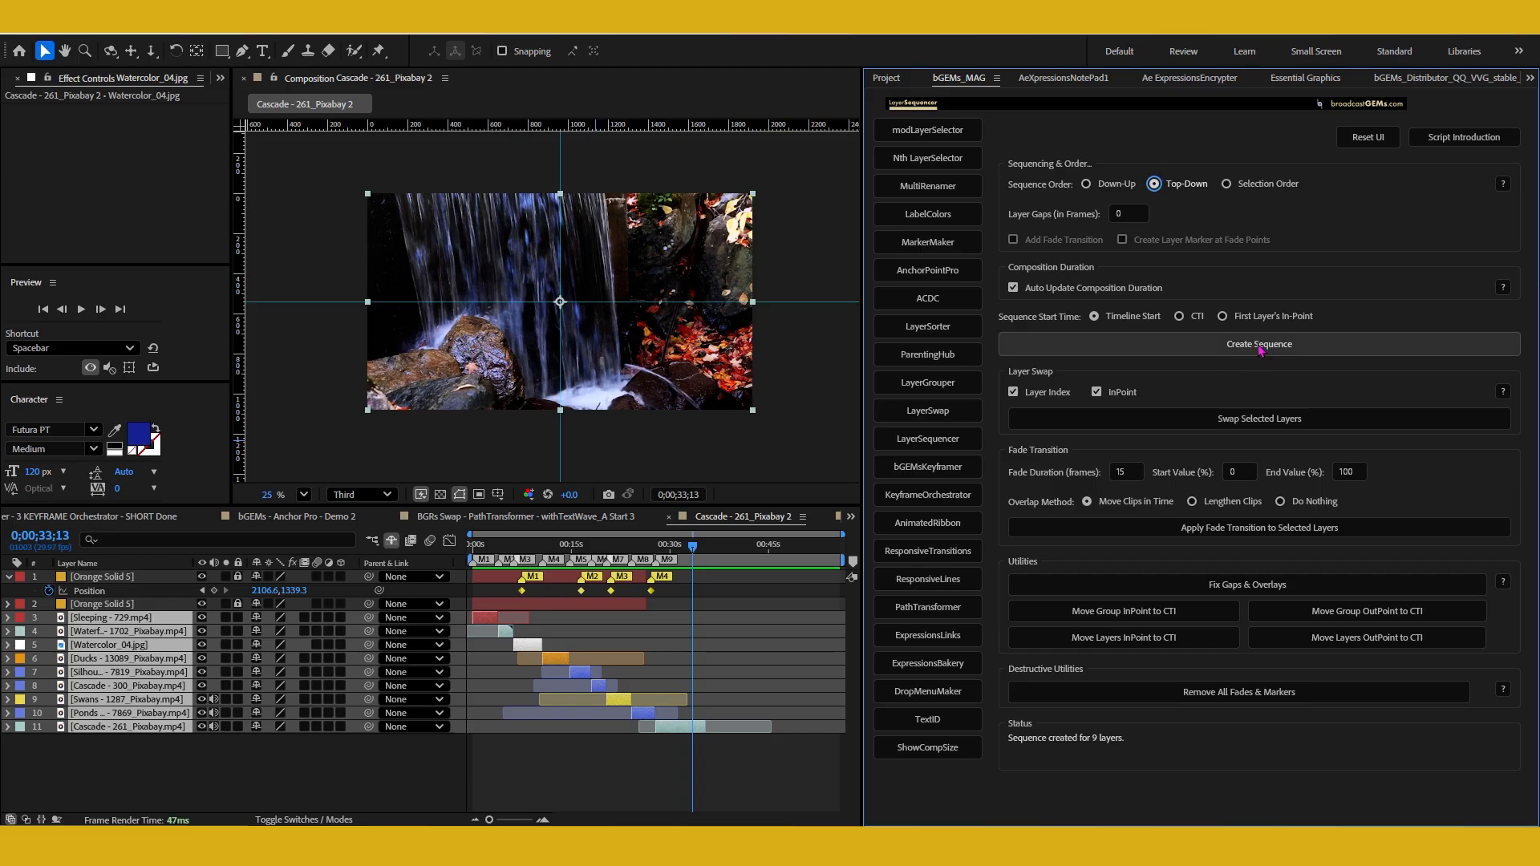
left_click(1115, 186)
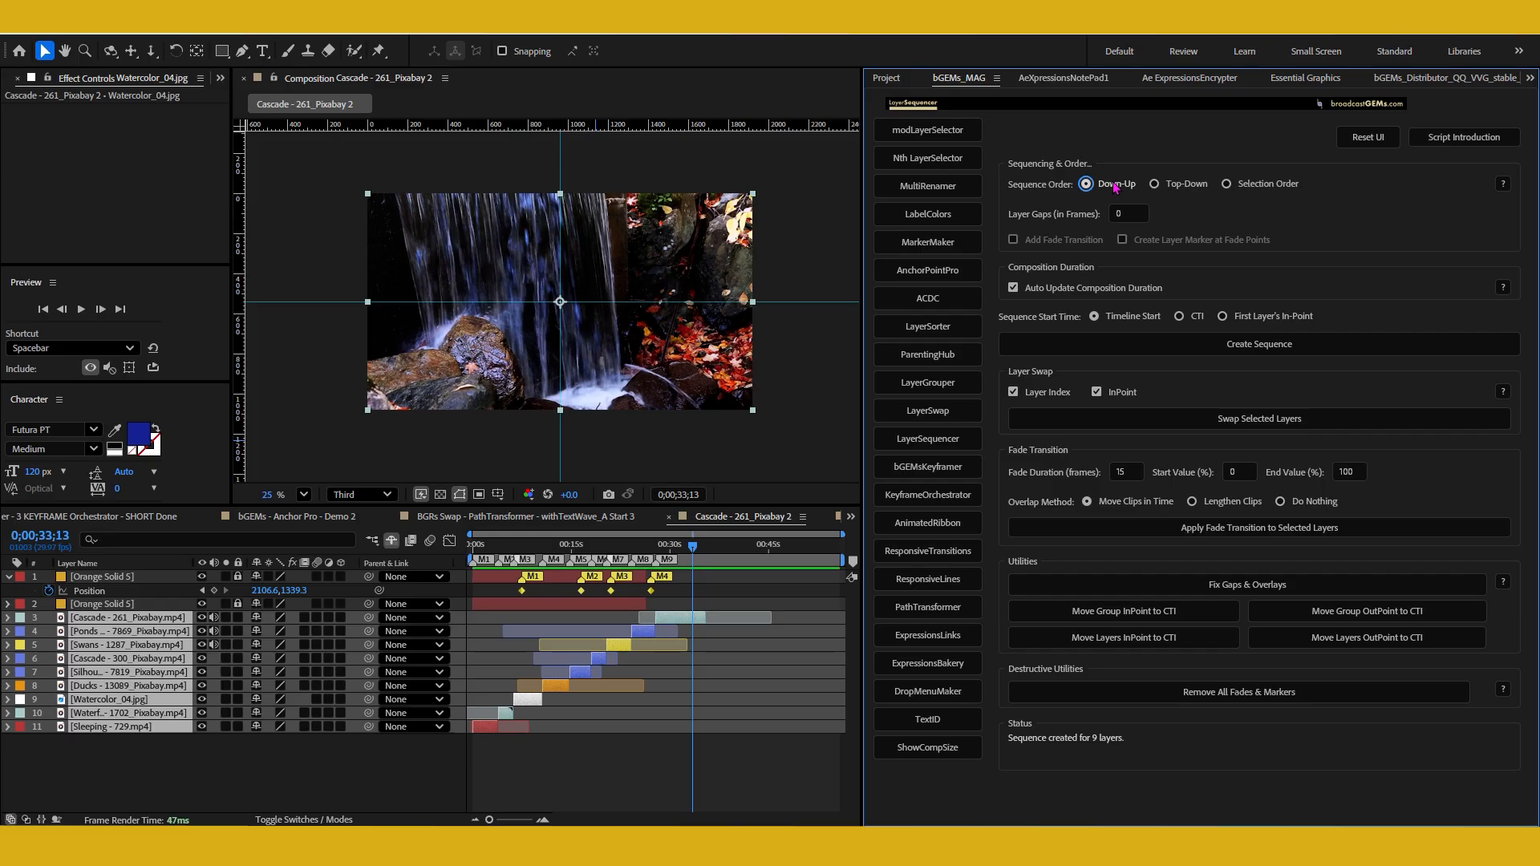
left_click(1176, 189)
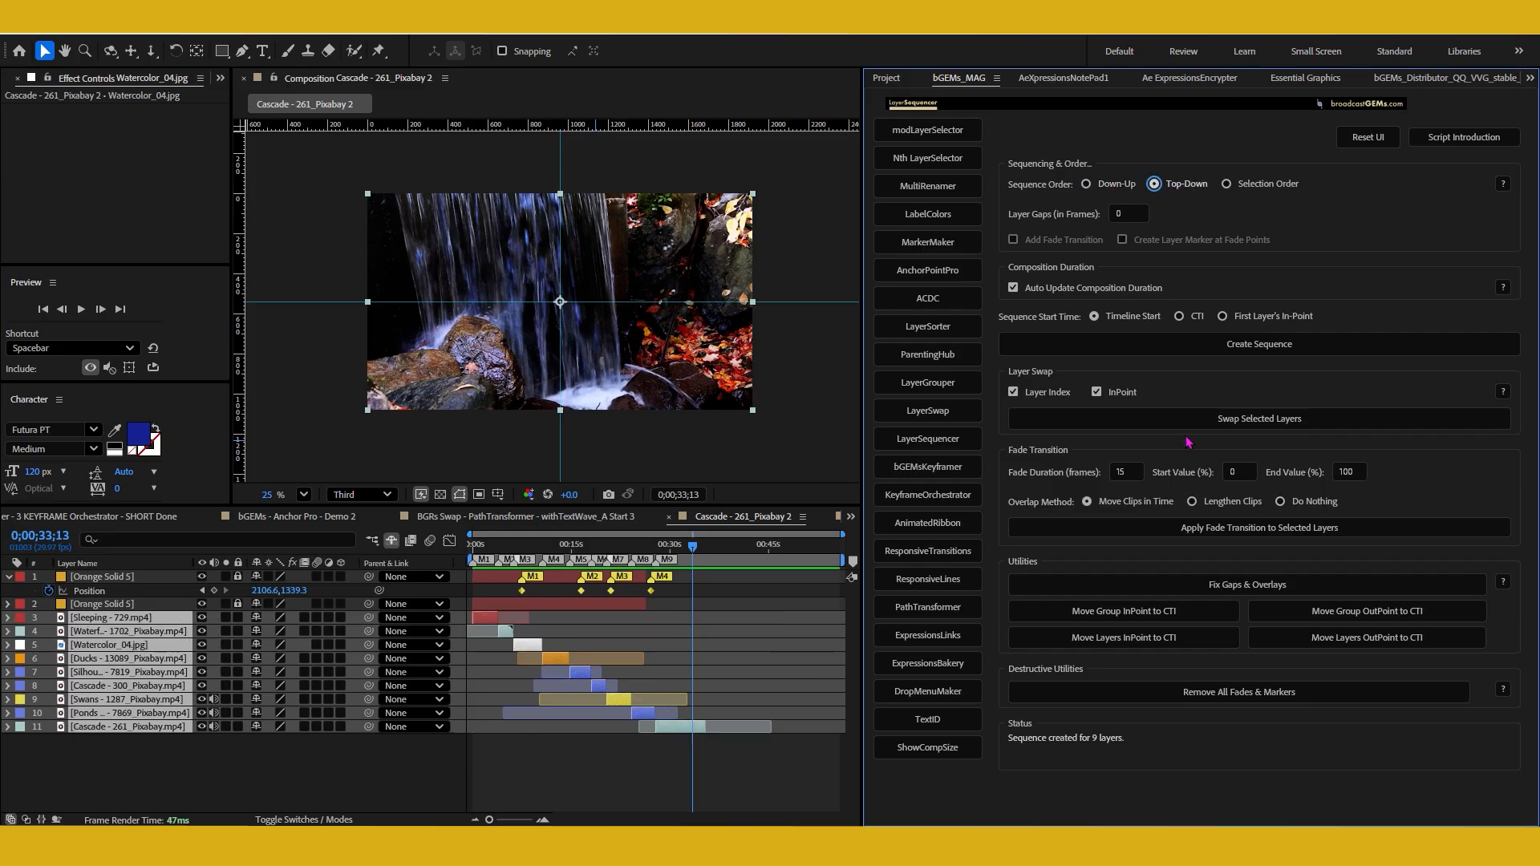
Apply the 15-frame Move Clips in Time fade to the Top-Down sequence and reveal the layers' opacity keyframes
left_click(1145, 529)
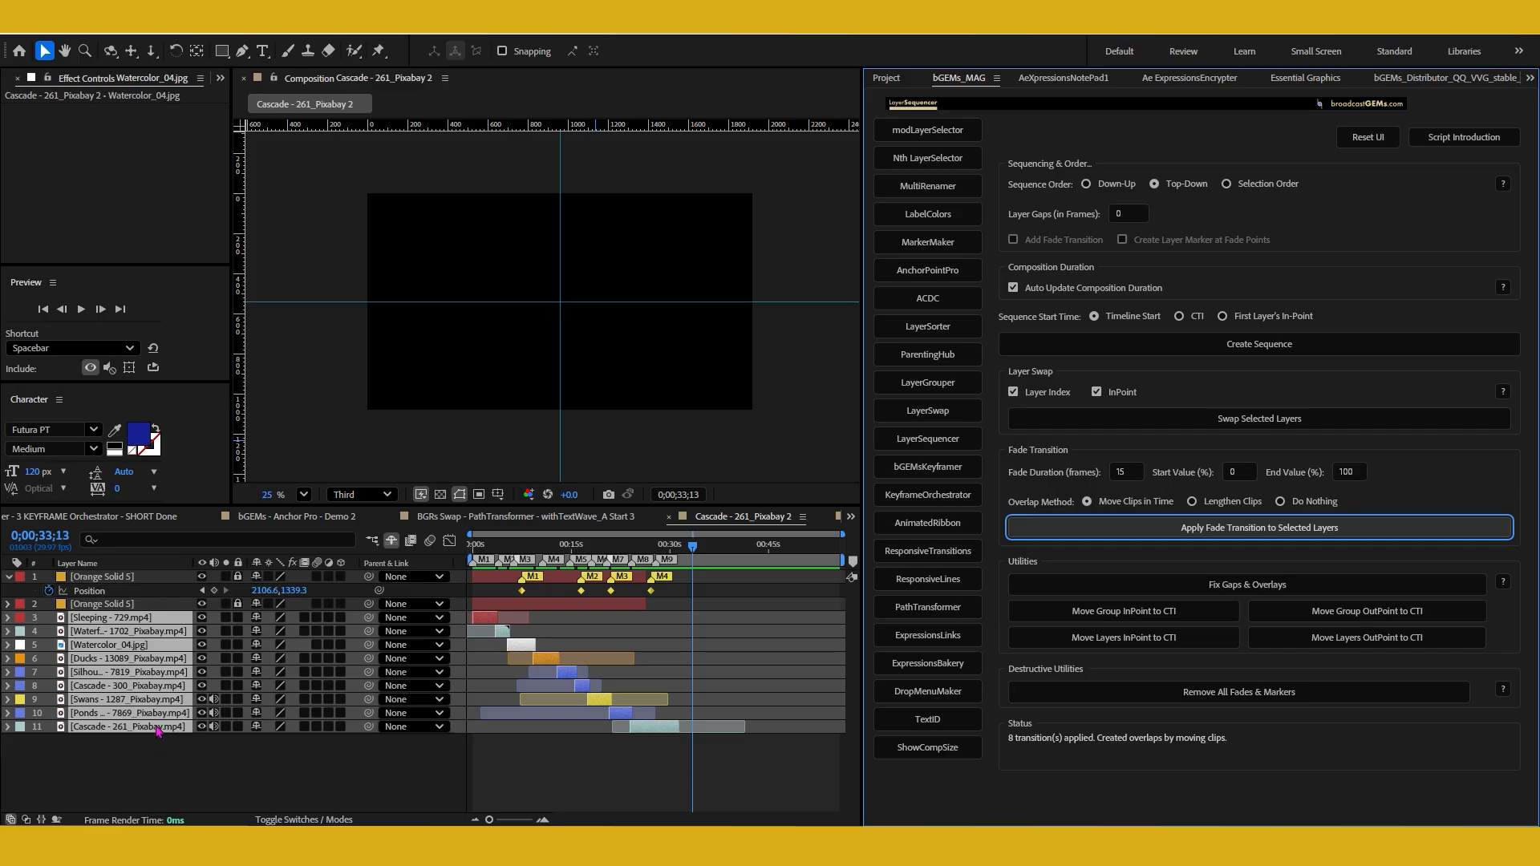
key("u")
scroll(501, 669, "up", 3)
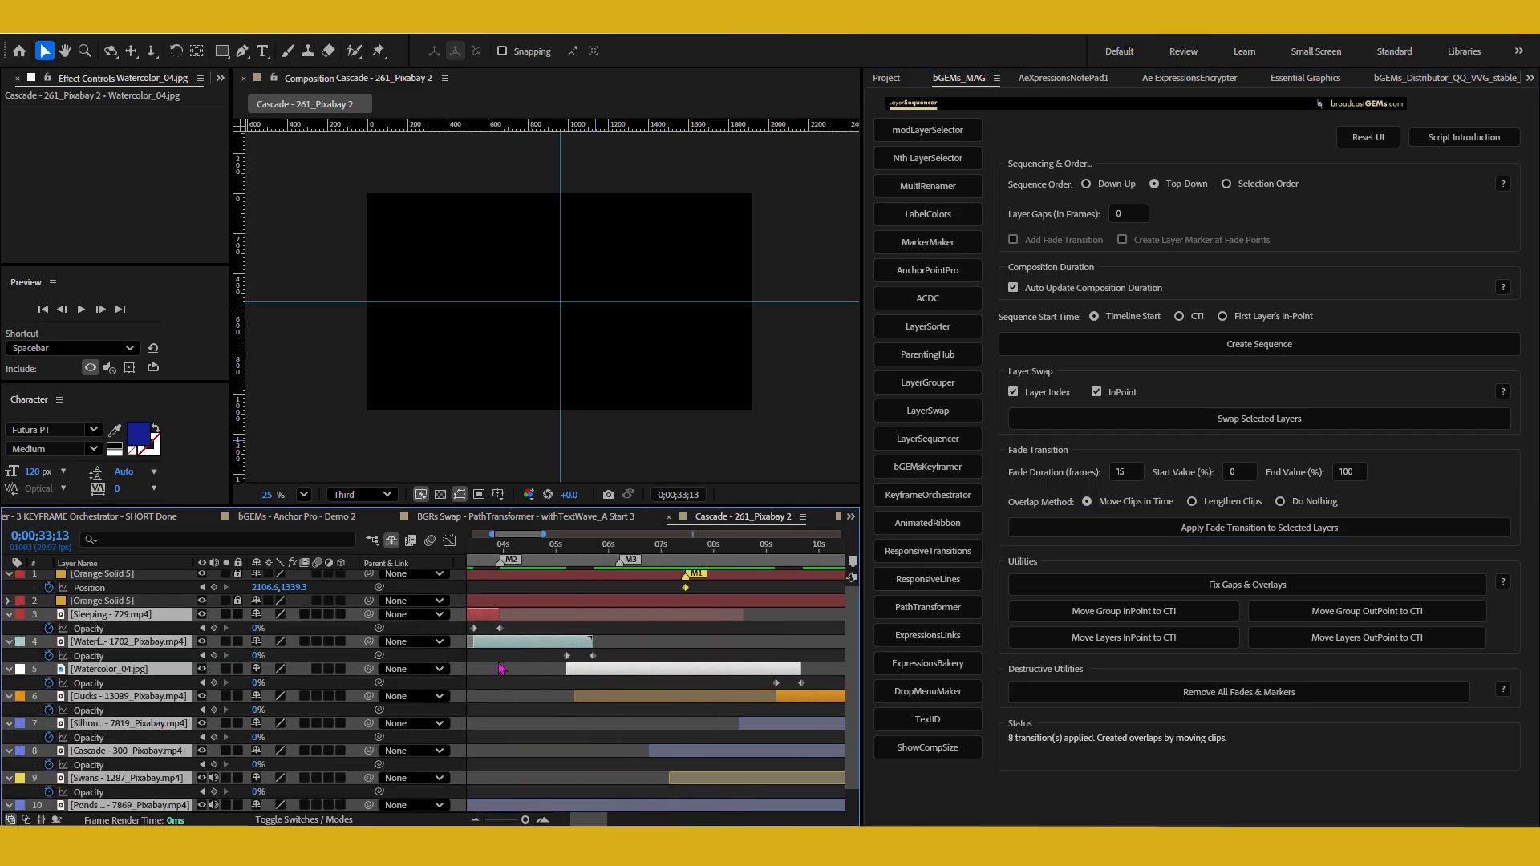
scroll(501, 668, "down", 5)
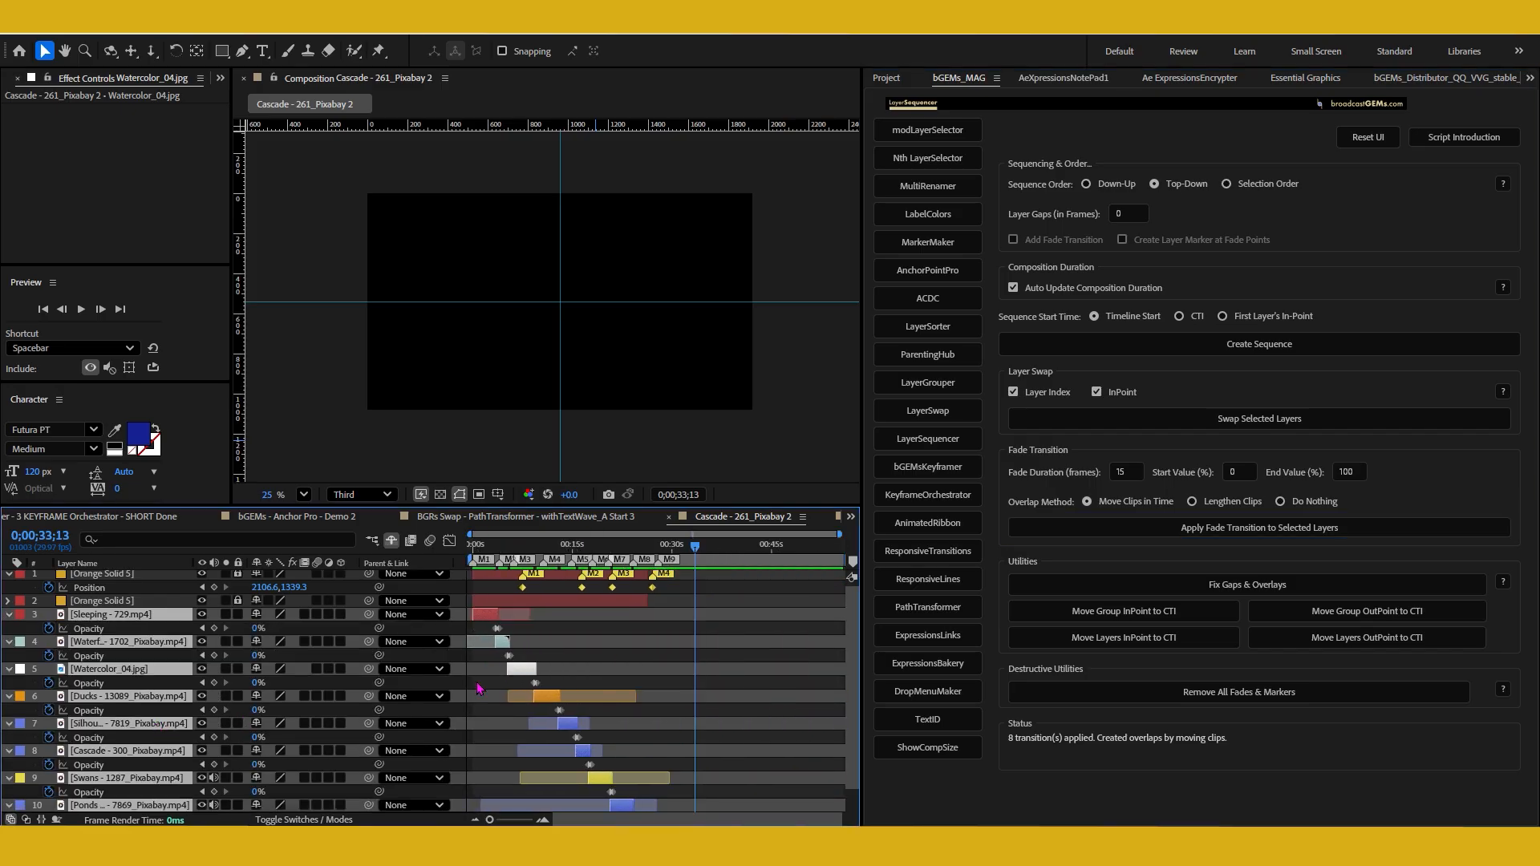
Re-sequence the faded footage layers in Down-Up order and inspect their opacity keyframes up close
left_click(1117, 185)
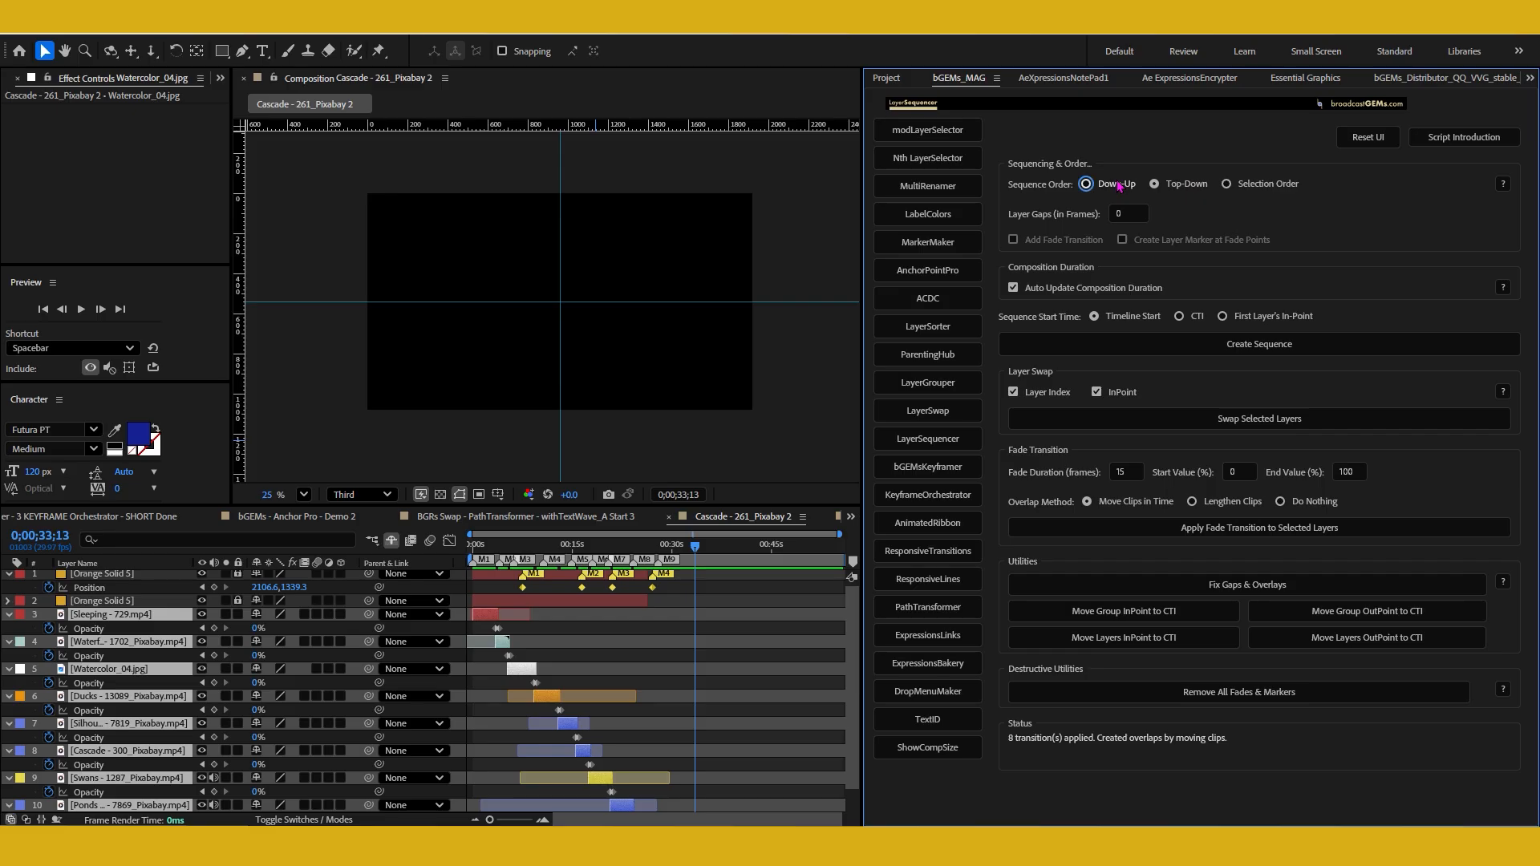
scroll(652, 684, "up", 3)
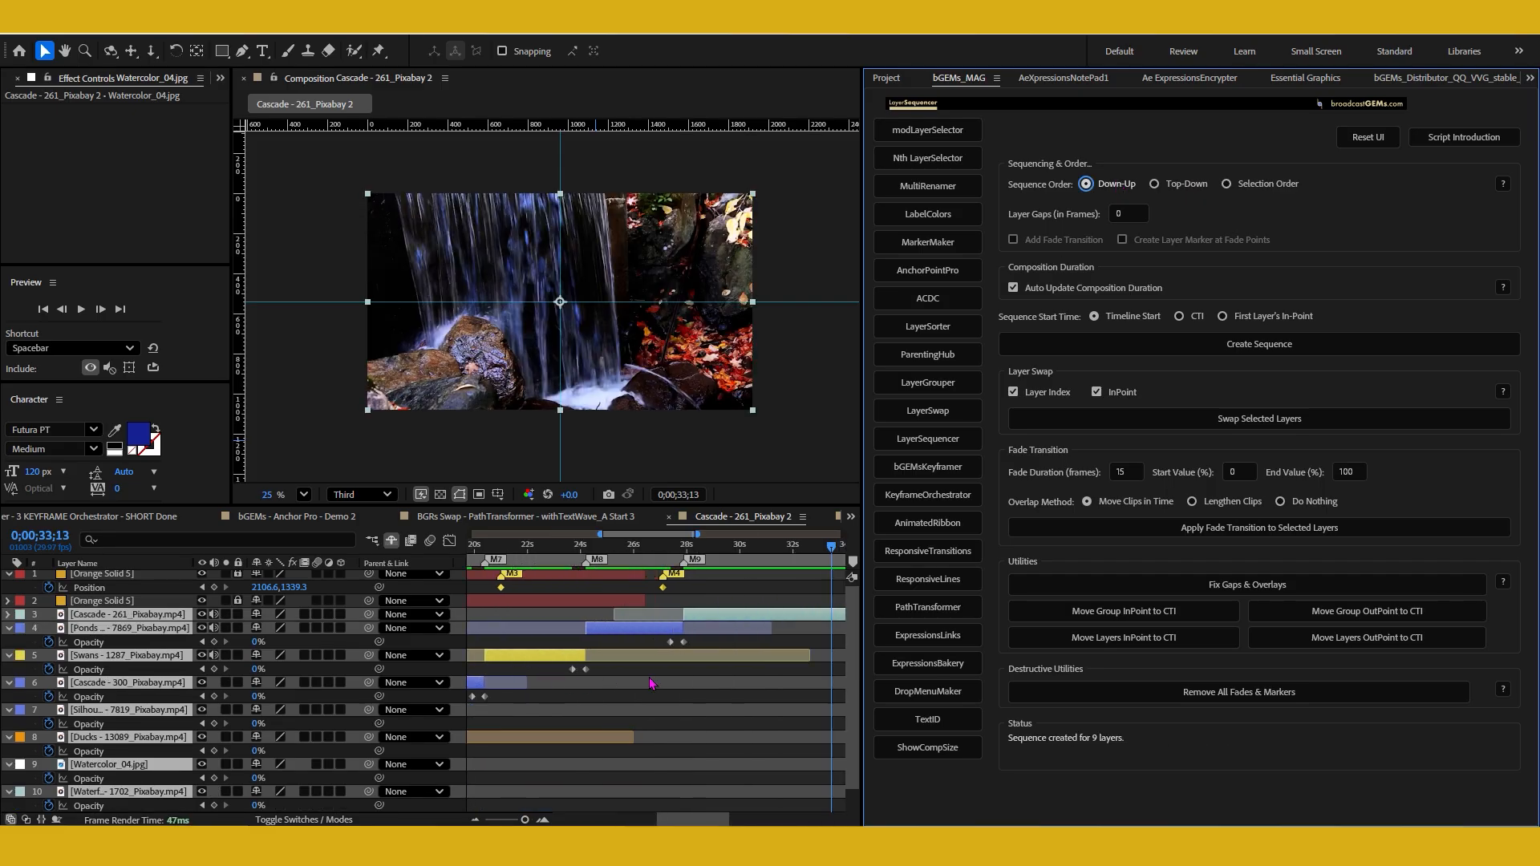